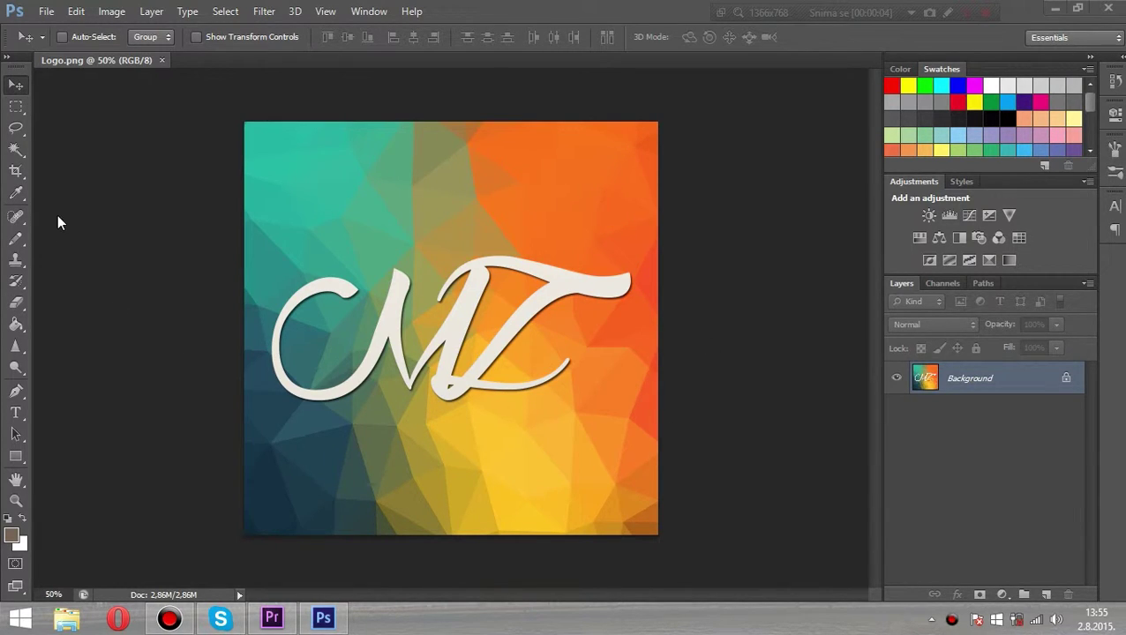
Create a new document named Youtube Logo, 800 by 800 pixels, with a white background
click(47, 10)
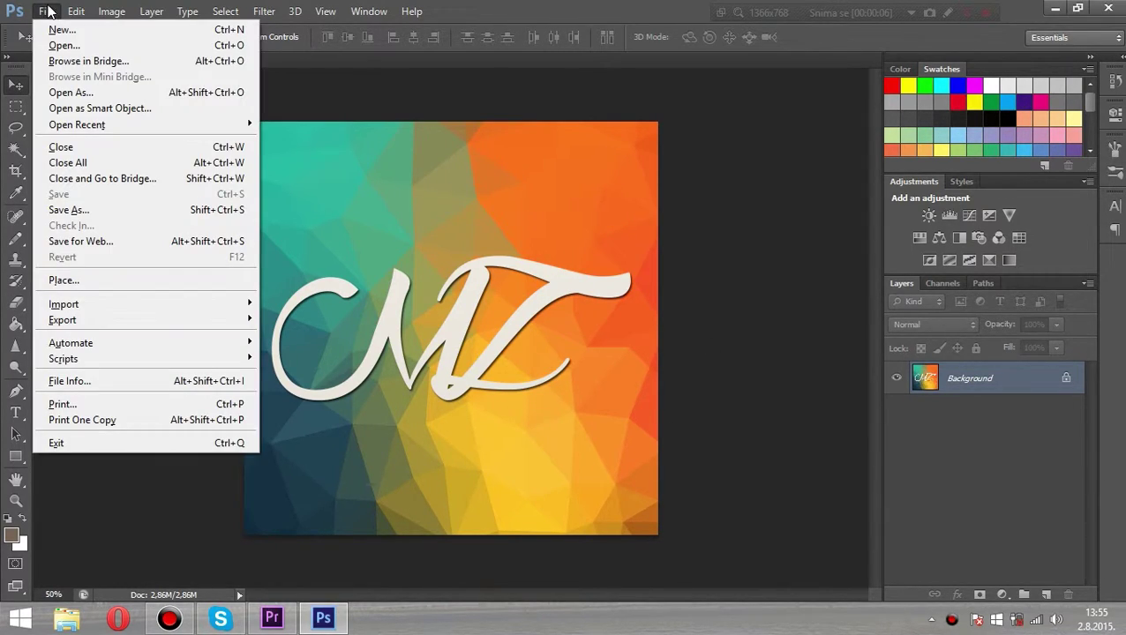
click(60, 29)
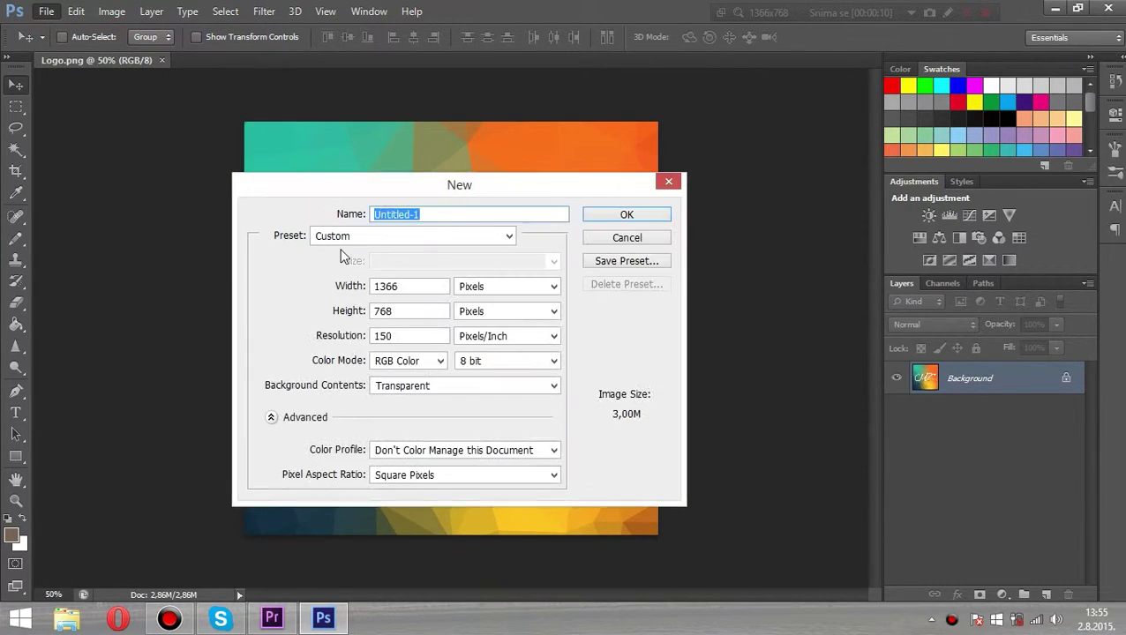
key(BackSpace)
text(Youtube Logo)
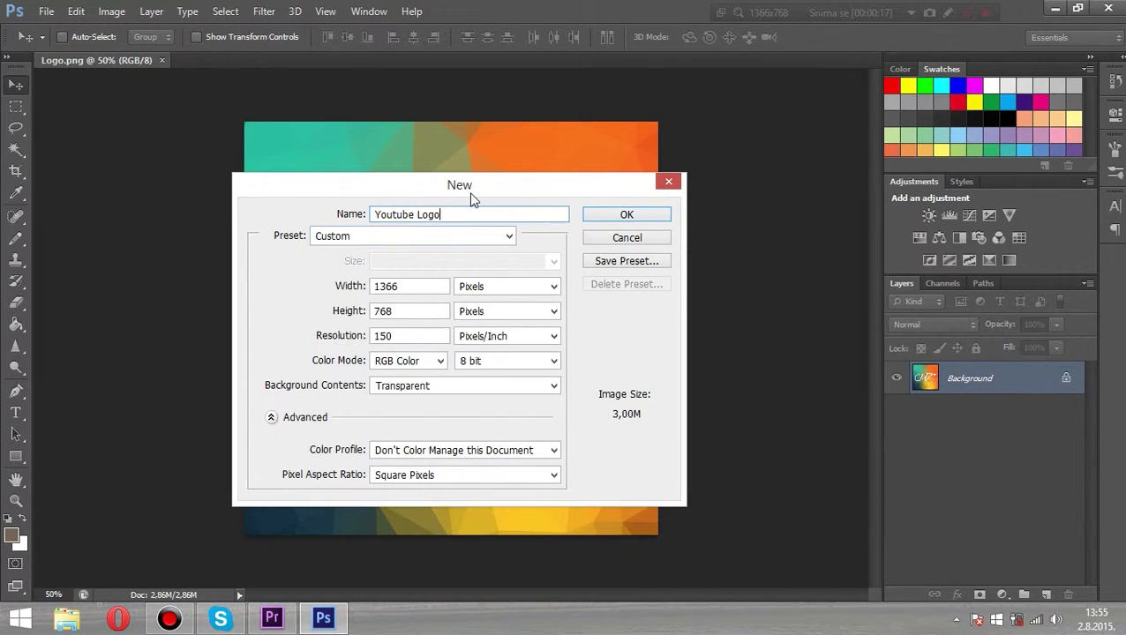
click(356, 286)
text(800)
key(Tab)
text(800)
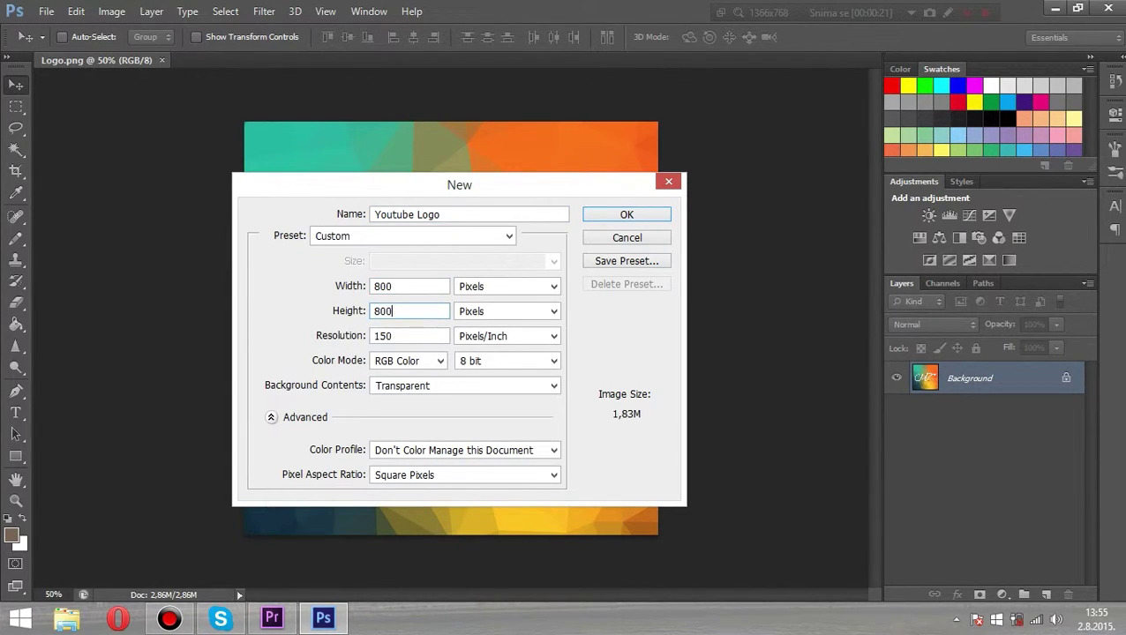
key(Tab)
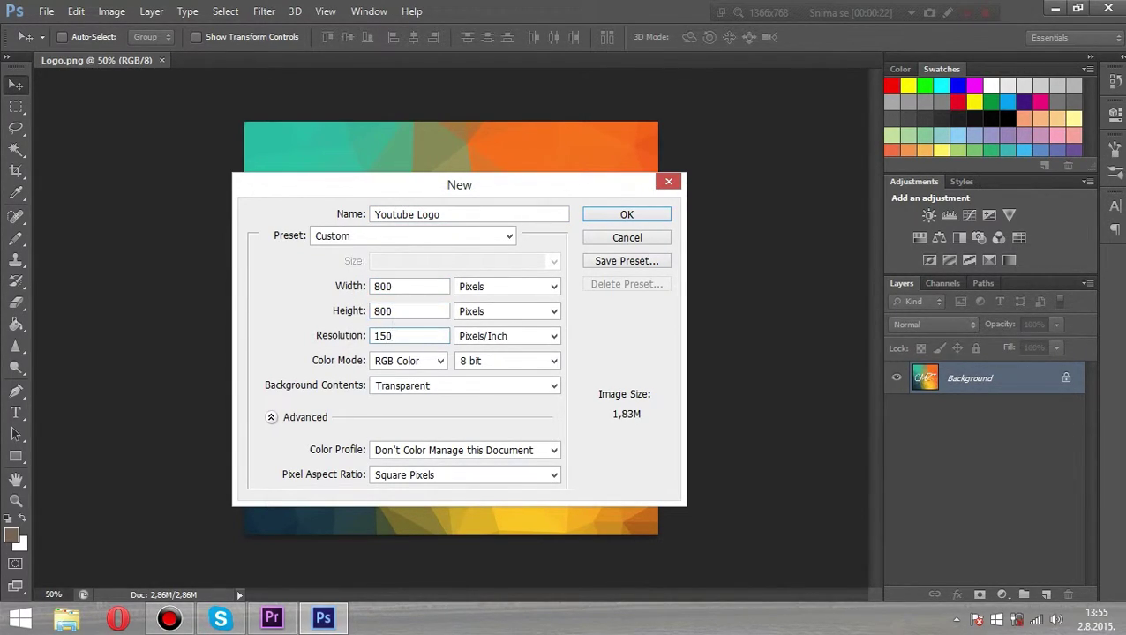
click(440, 389)
click(437, 403)
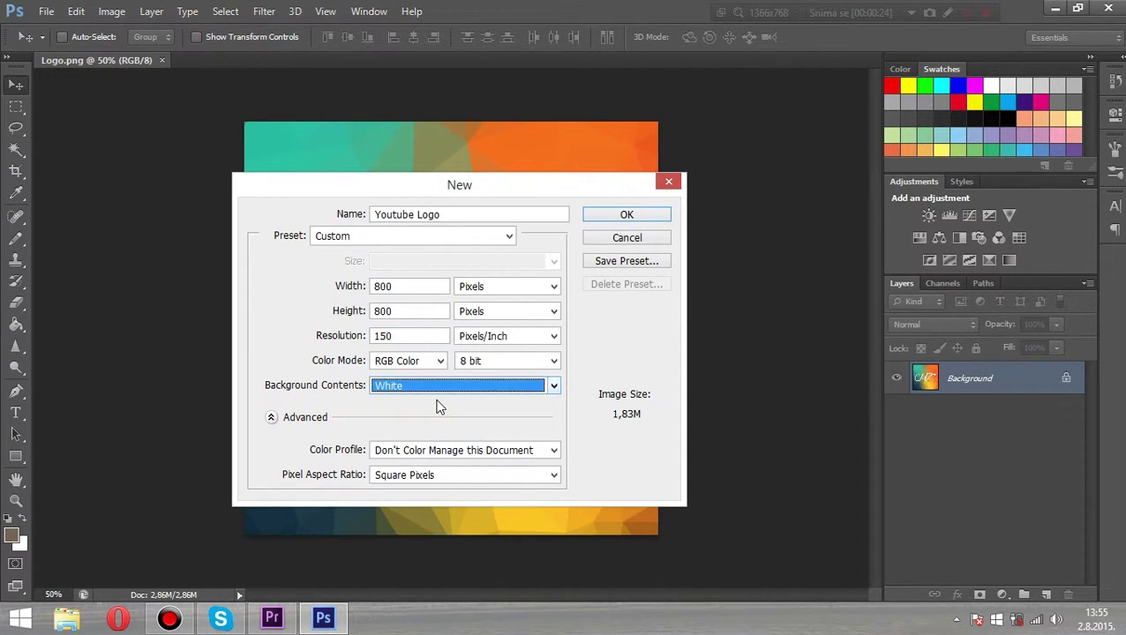
click(632, 215)
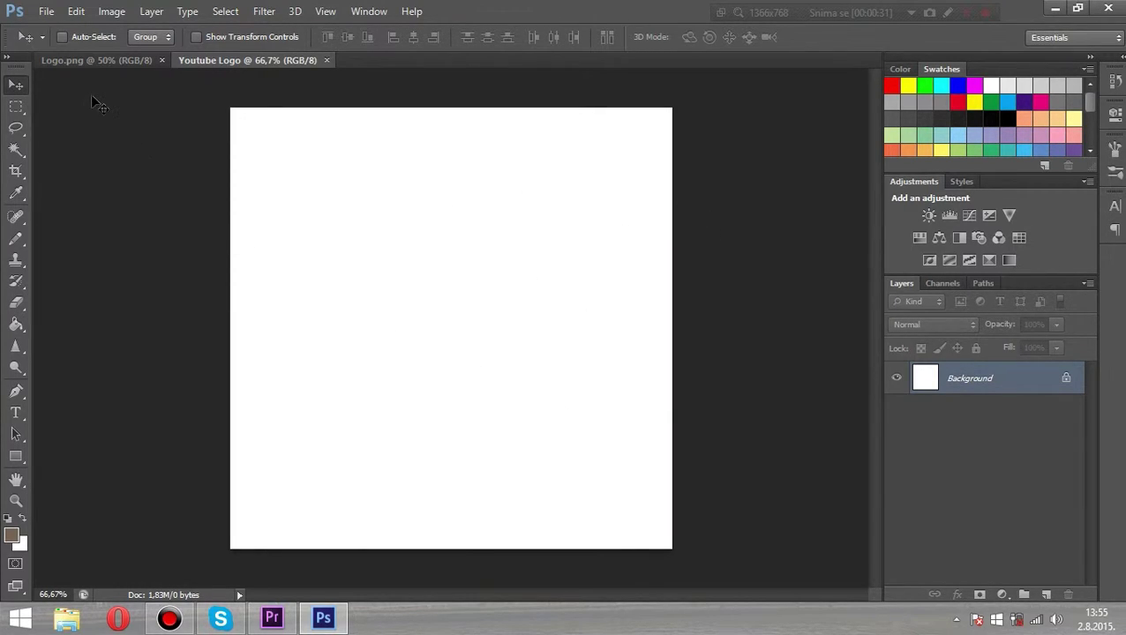
Place the Colors2 image into the new document
click(46, 10)
click(44, 11)
click(46, 11)
click(87, 277)
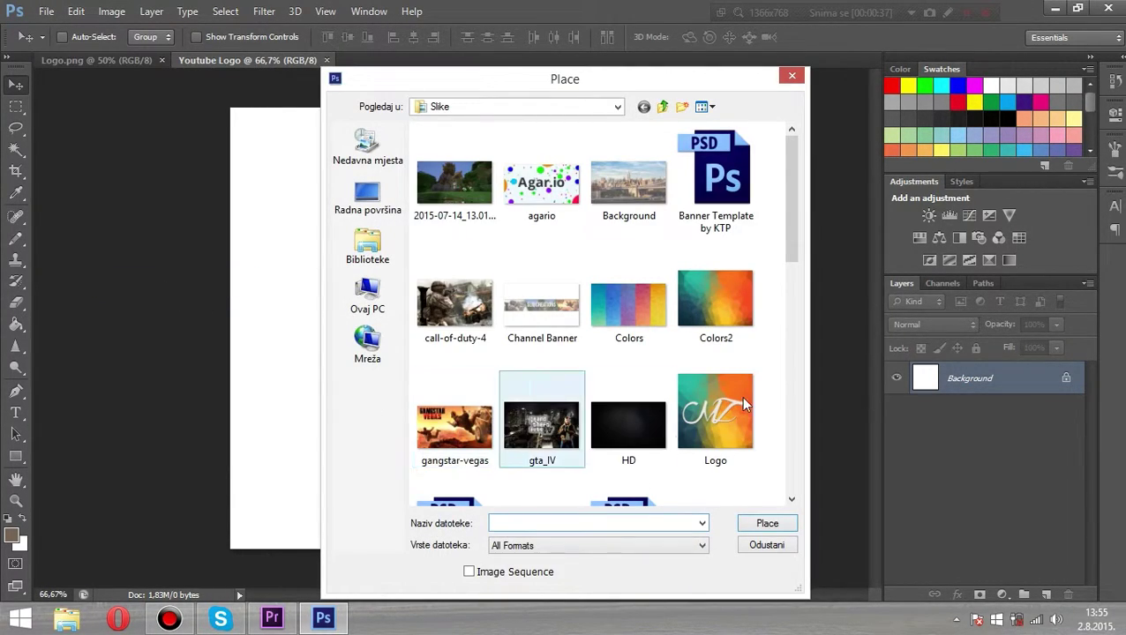
click(714, 287)
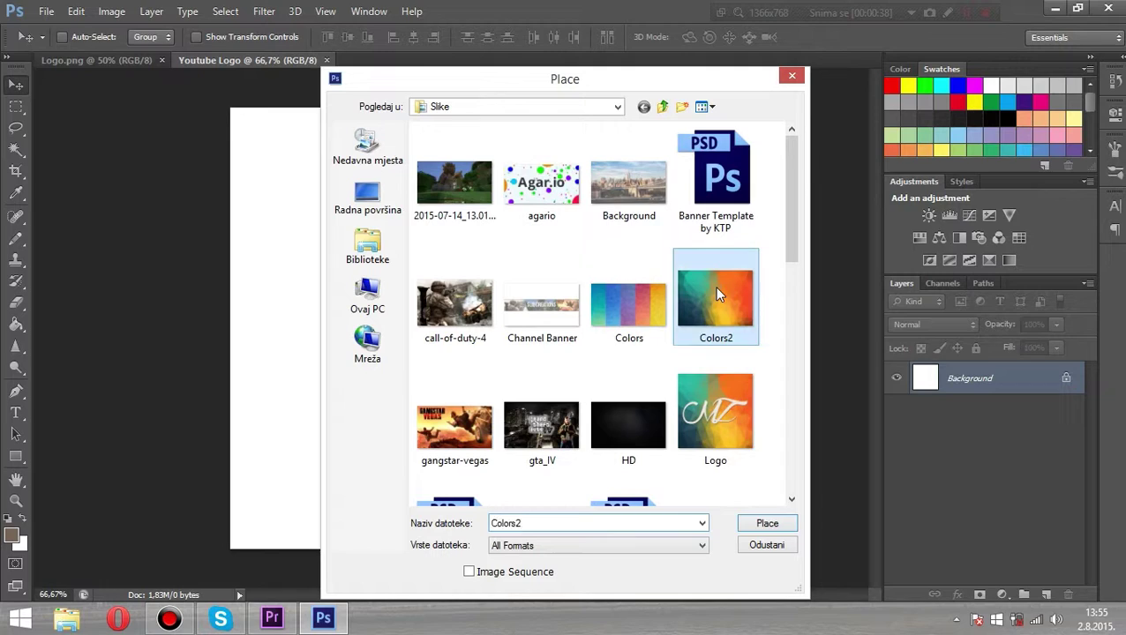
click(769, 527)
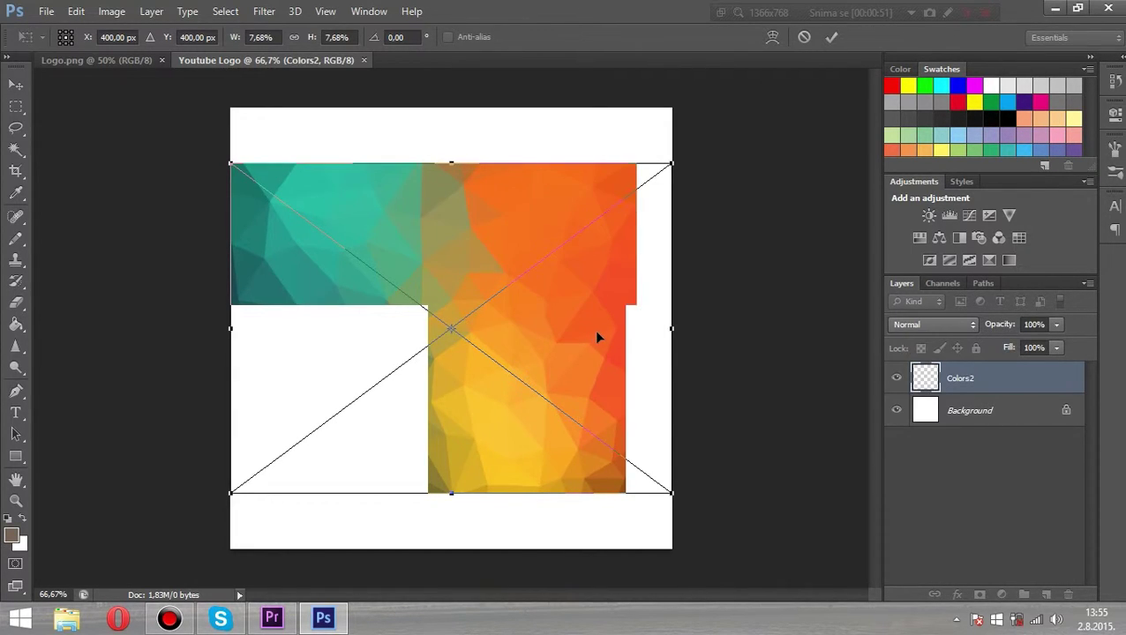
Scale the placed Colors2 image to about 11% and reposition it so it covers the whole canvas
drag(526, 300, 472, 280)
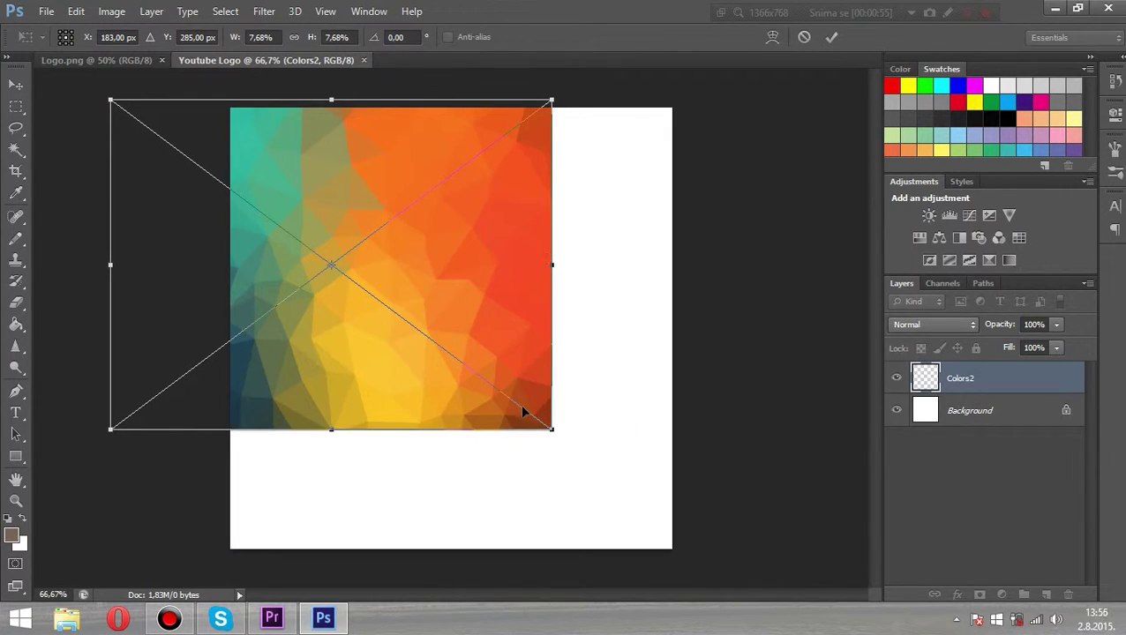
drag(572, 440, 757, 562)
drag(756, 492, 756, 493)
drag(544, 411, 637, 412)
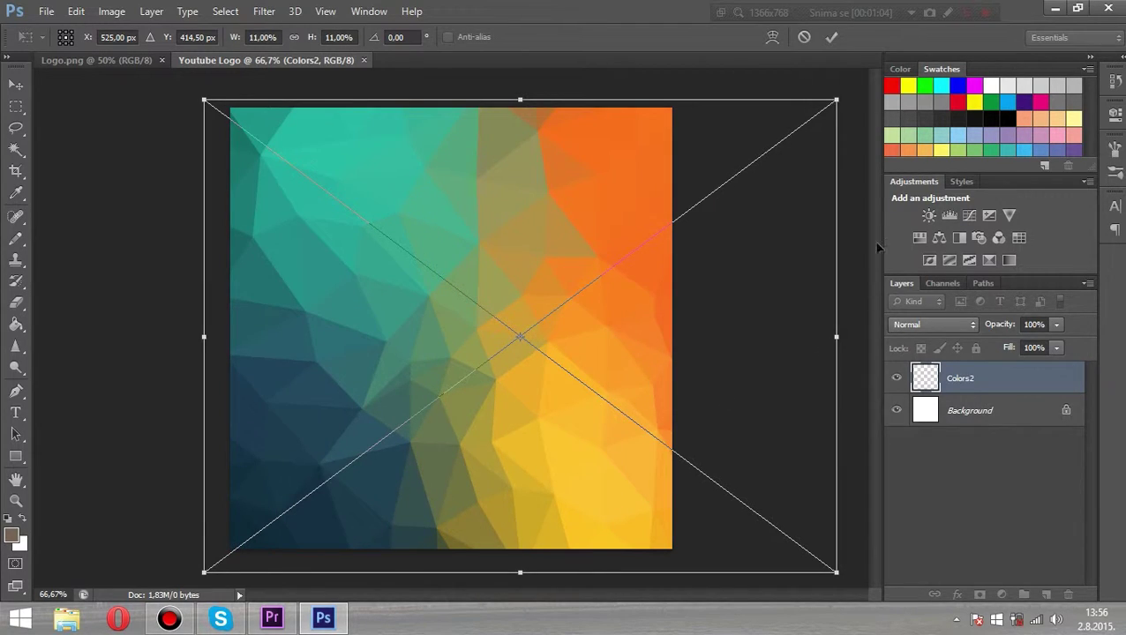
click(836, 37)
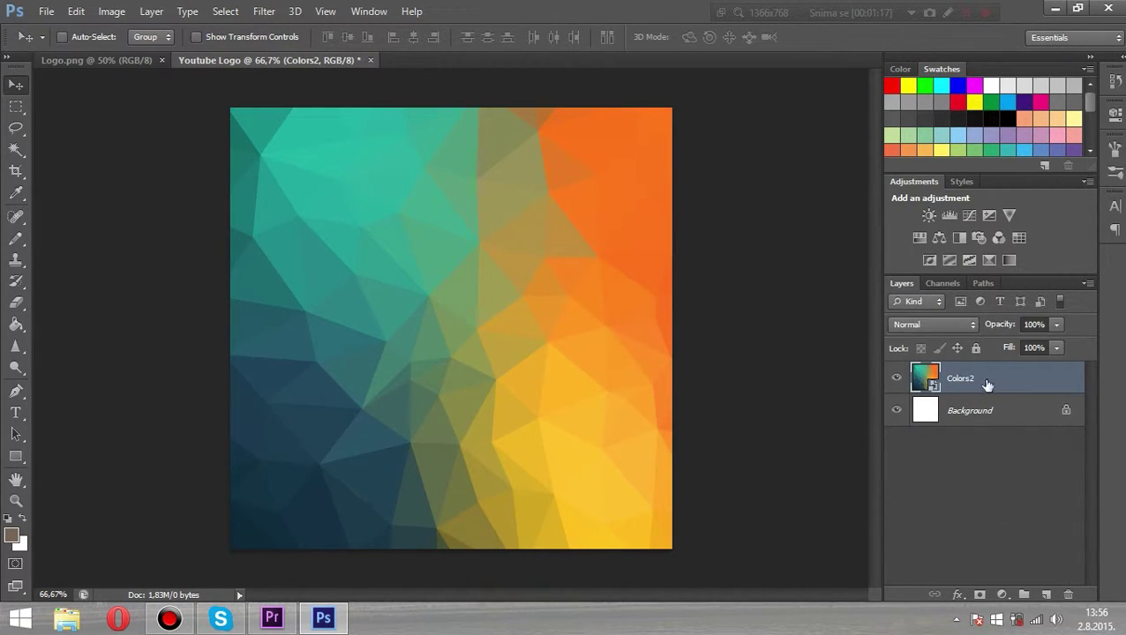
Rename the Colors2 layer as Background
double_click(962, 379)
text(Background)
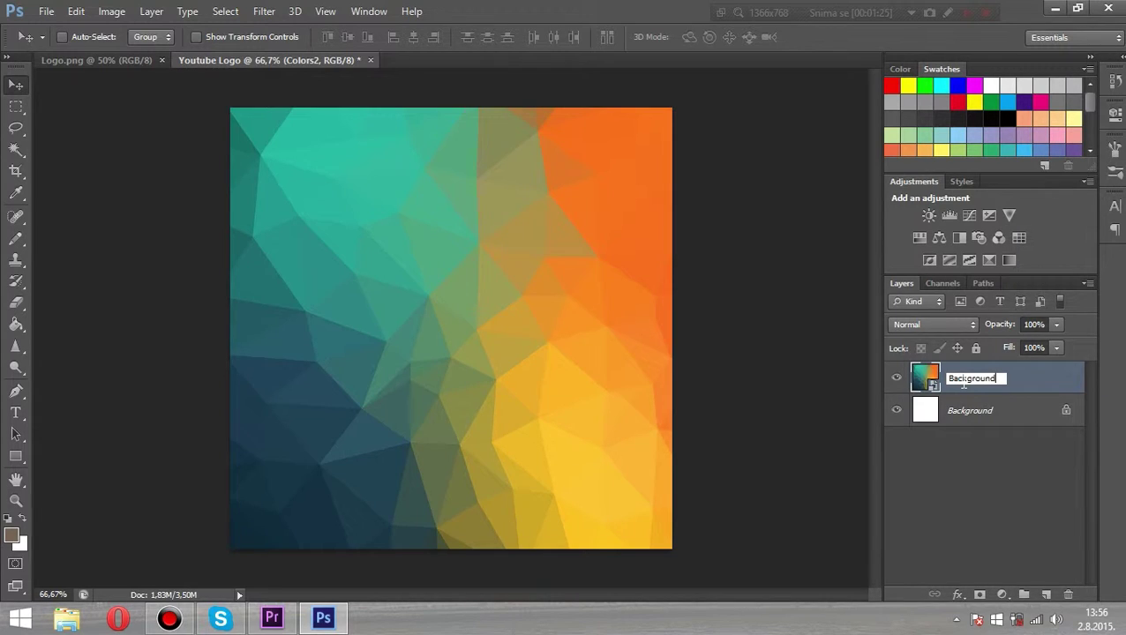
key(Return)
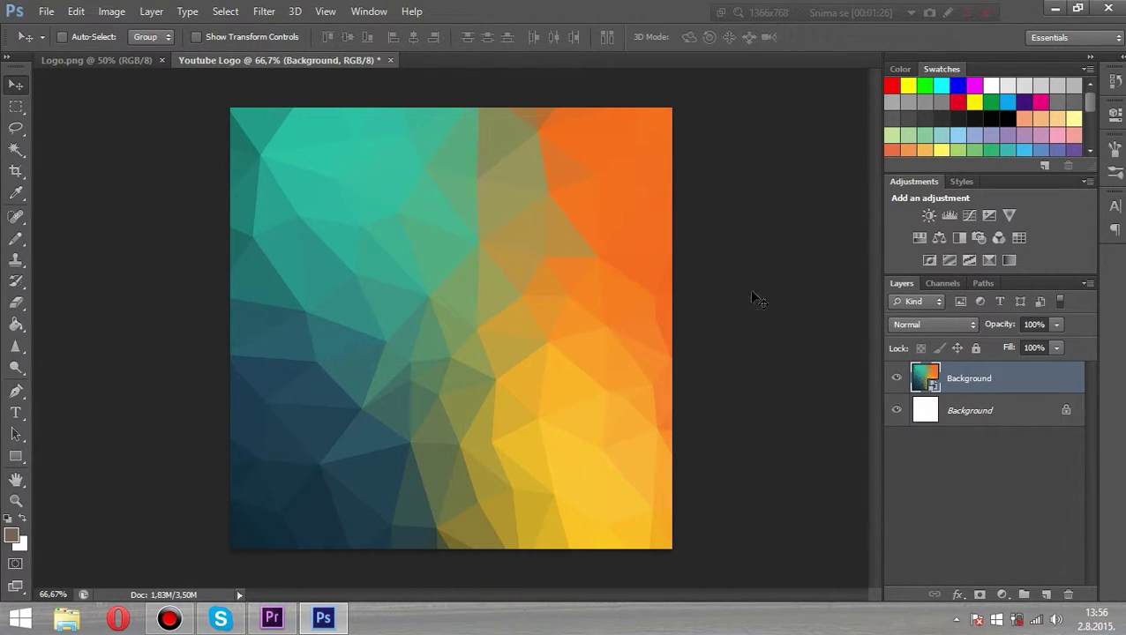
Add a new layer above the image and name it Text
click(1046, 594)
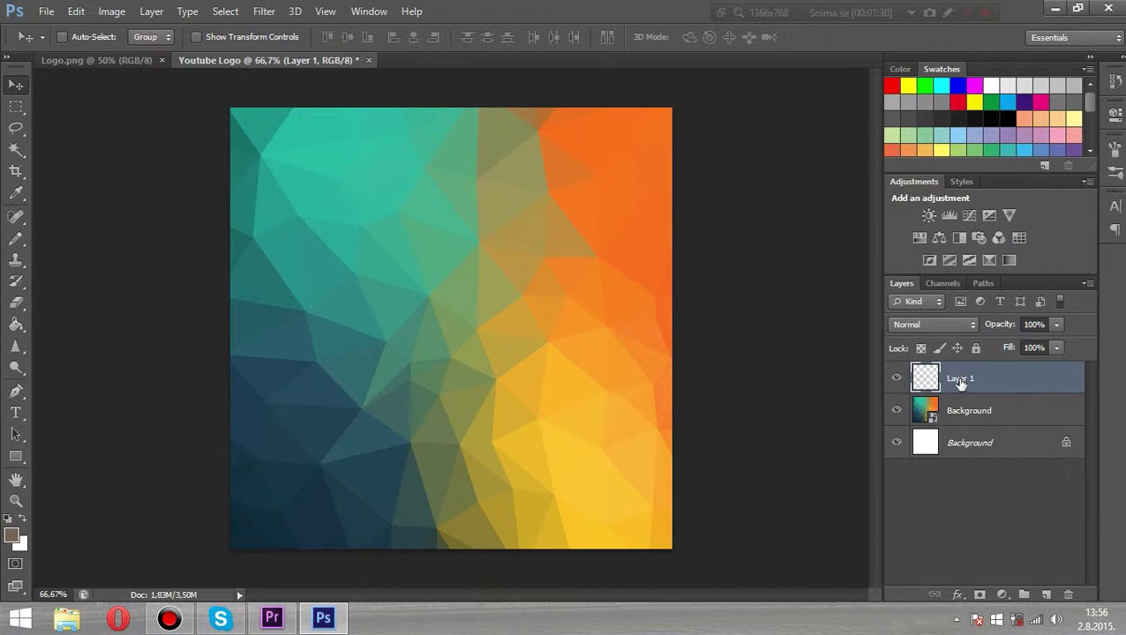
double_click(961, 379)
text(T)
key(Return)
Enter the letter M as text in the Wolf in the City font near the canvas centre
click(23, 414)
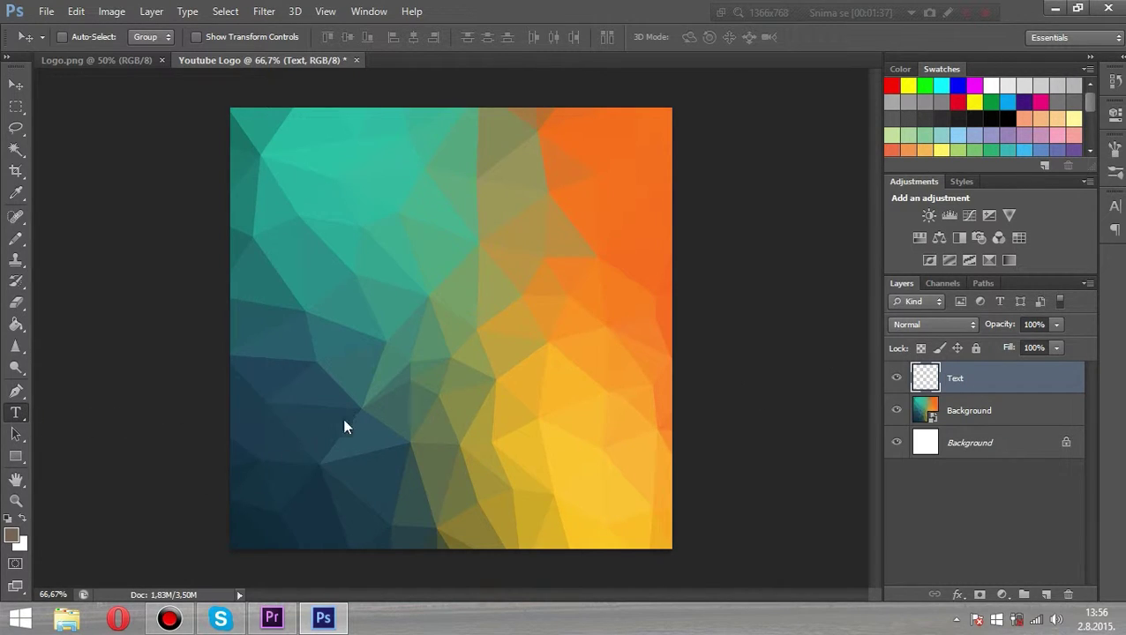
click(431, 307)
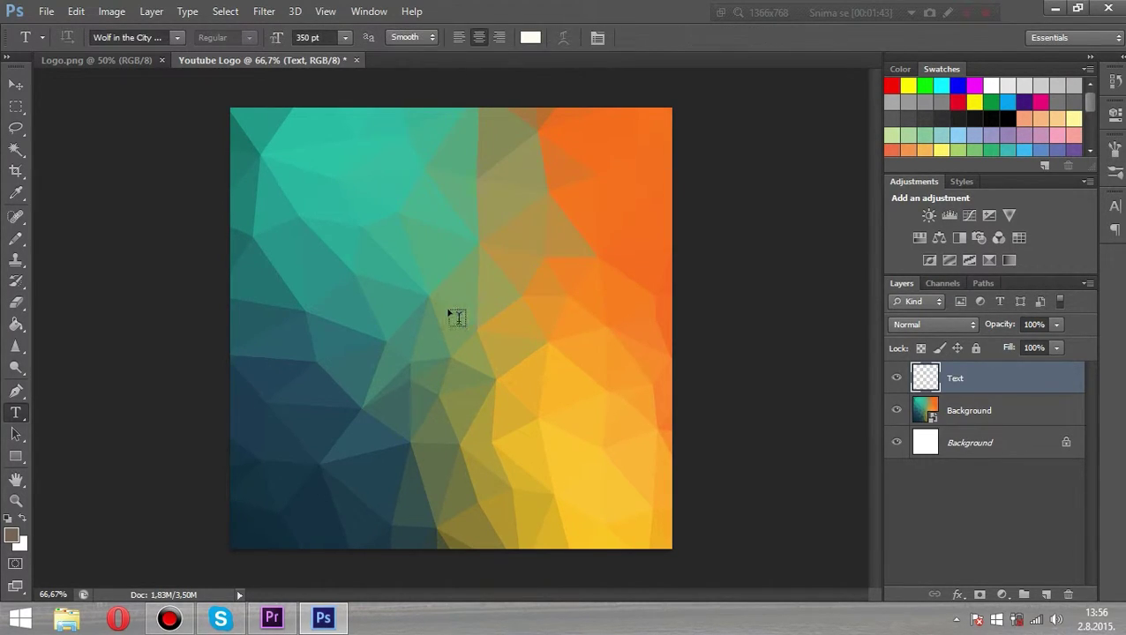
click(447, 308)
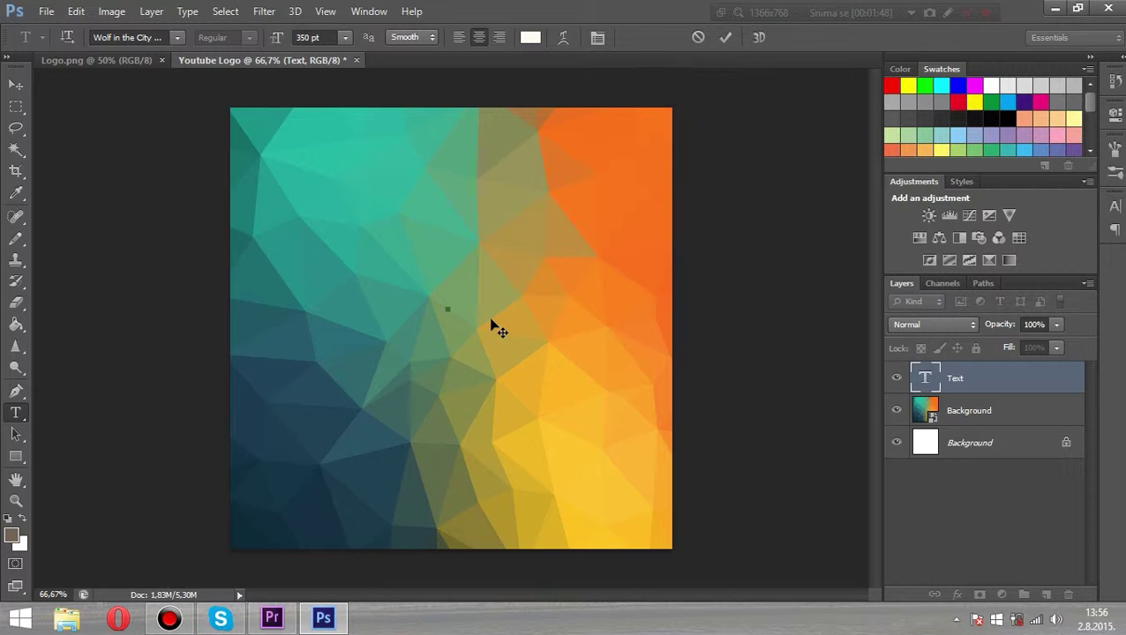
key(Left)
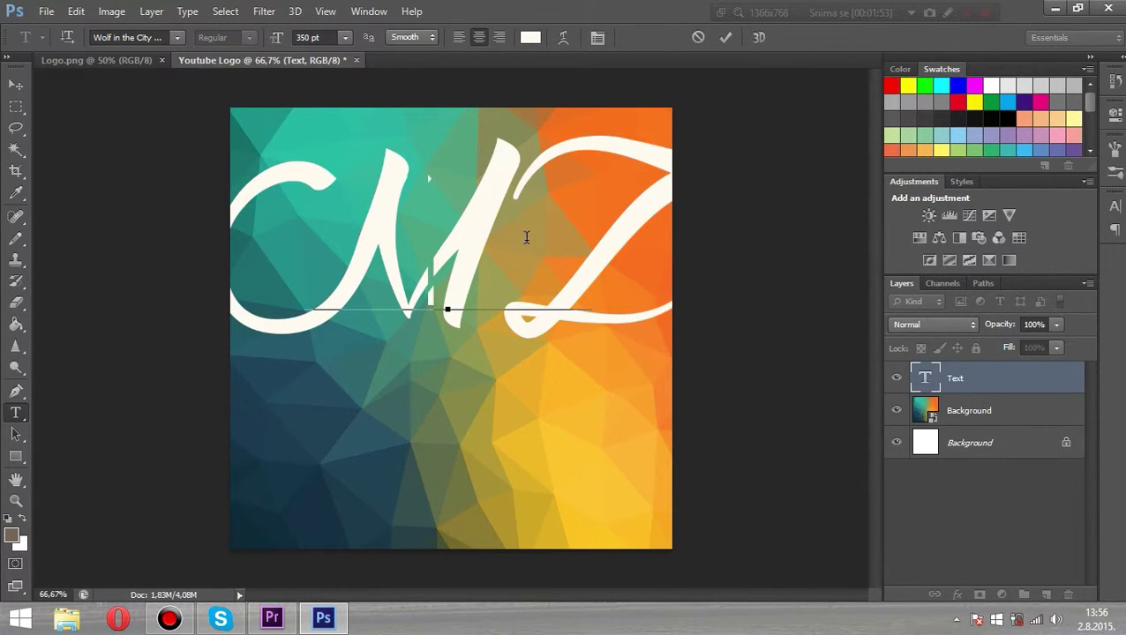
key(Delete)
Set the letter M's font size to 300 pt
double_click(346, 259)
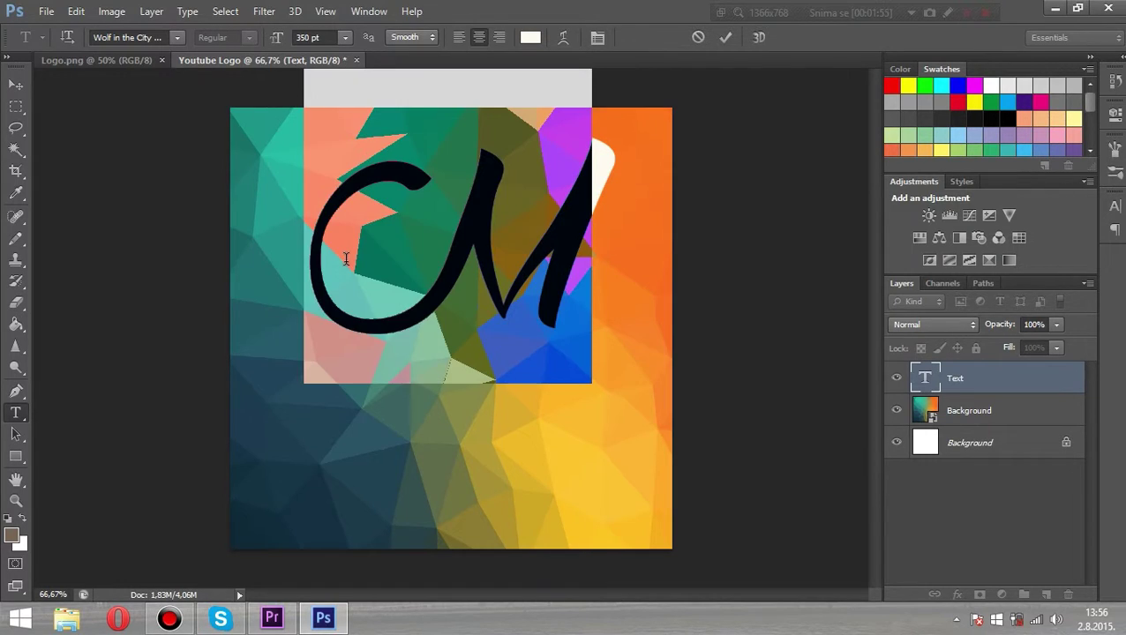
click(305, 37)
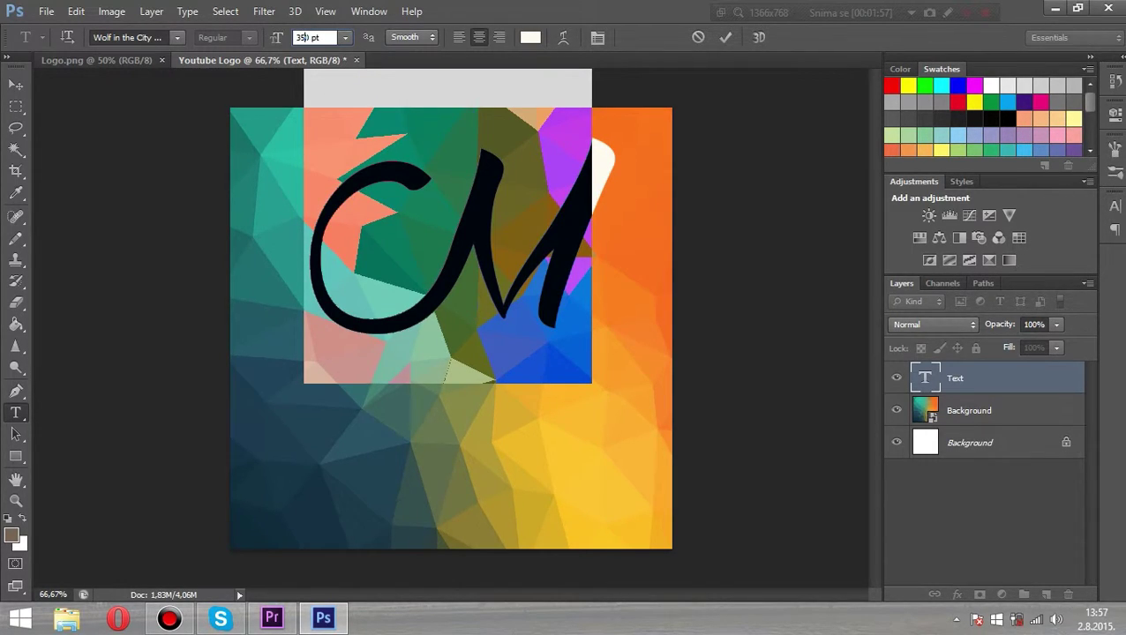
key(BackSpace)
text(0)
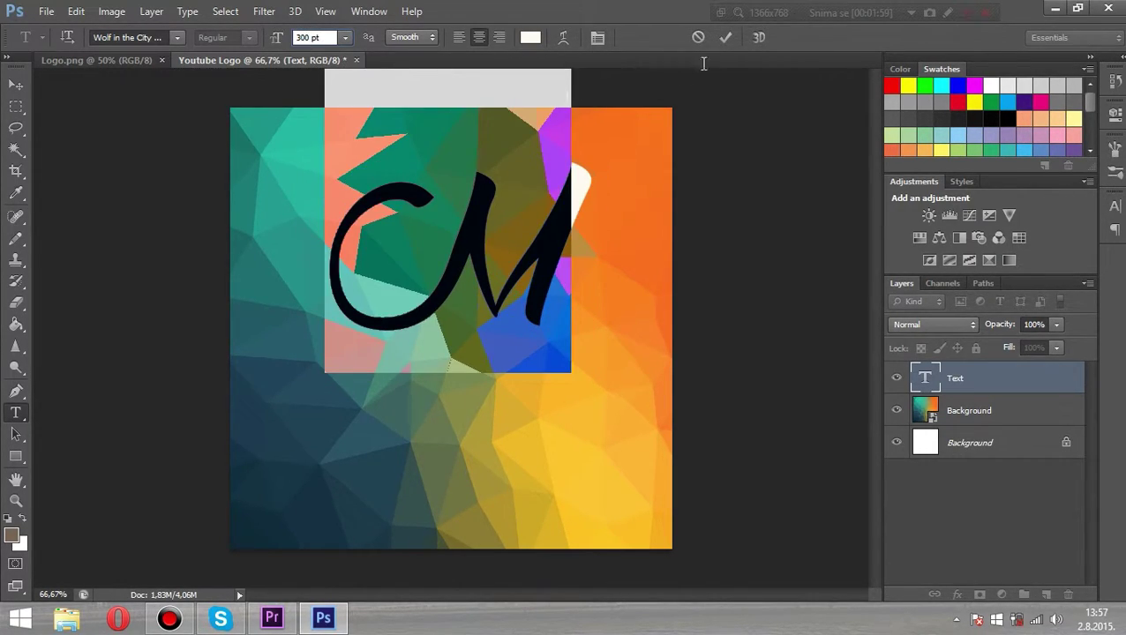
click(727, 38)
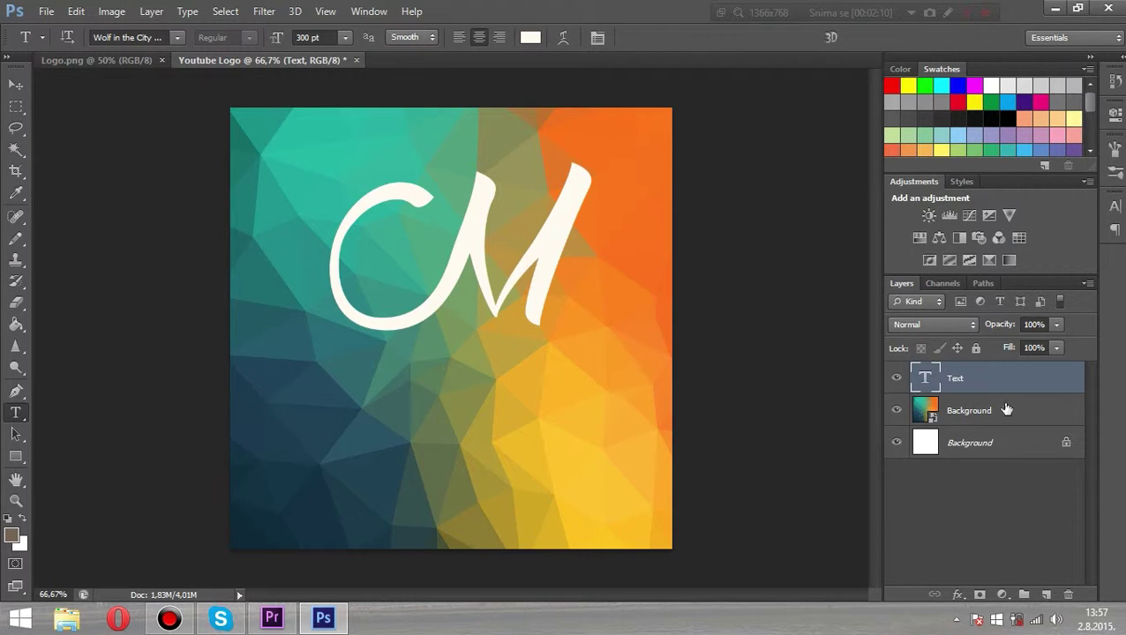
Add a second new layer above the letter M and name it Text
click(1046, 595)
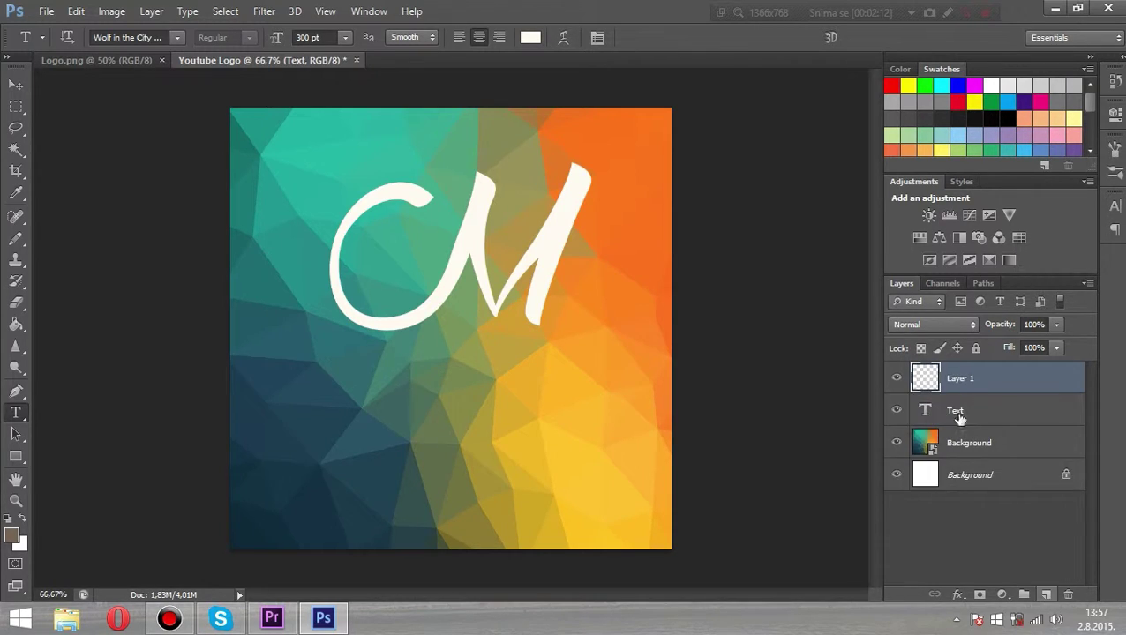
double_click(963, 379)
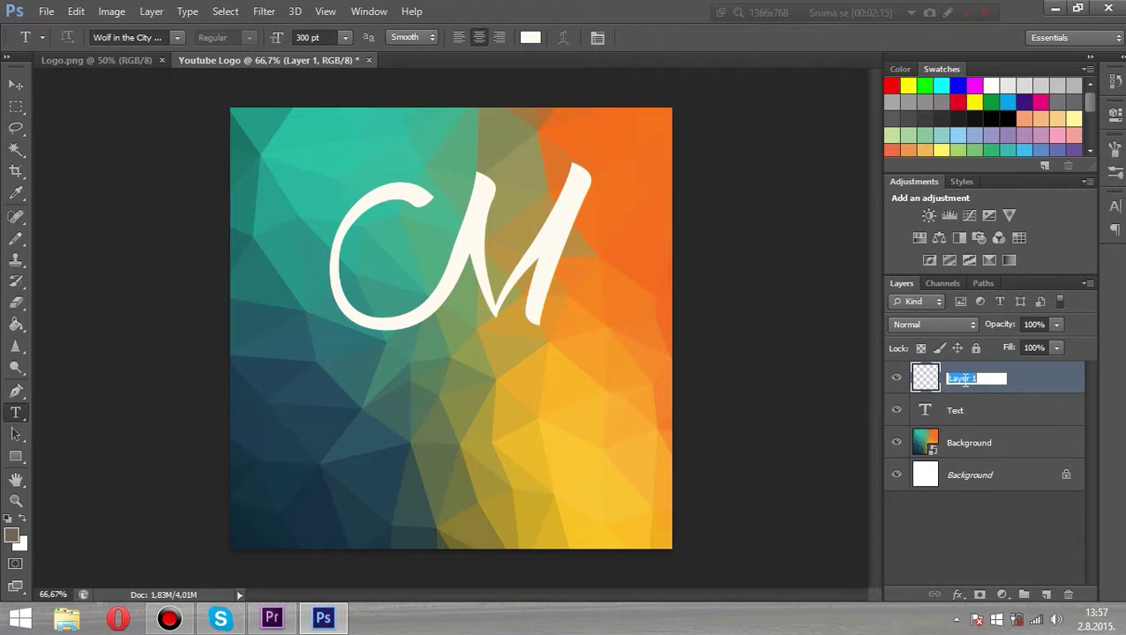
text(Text)
key(Return)
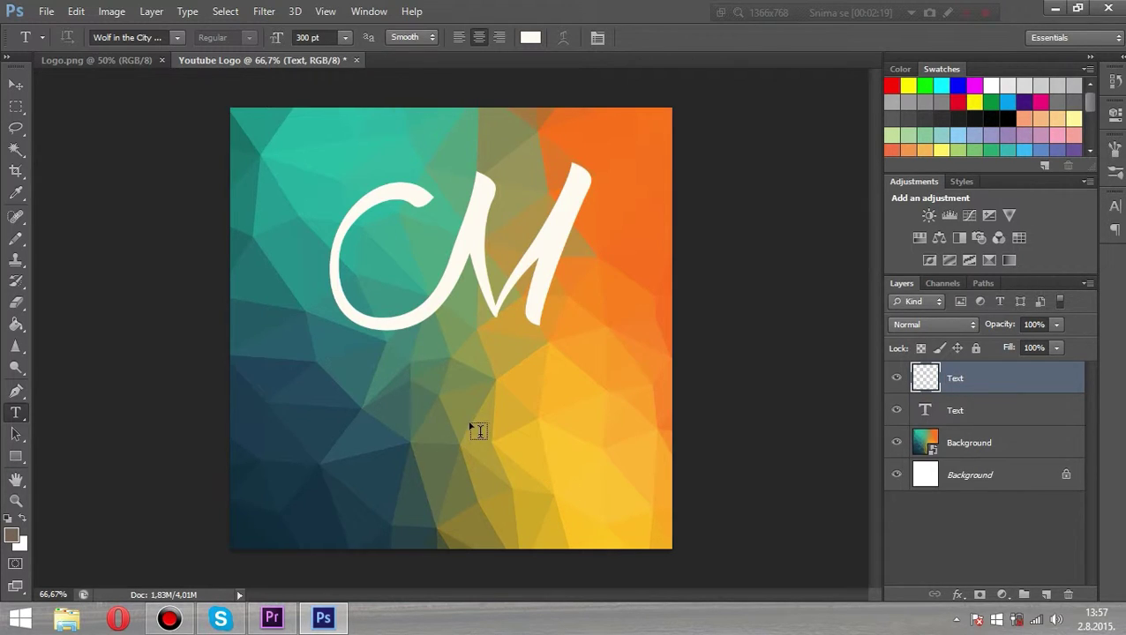
Enter the letter Z as 300 pt text below the centre of the canvas
click(468, 423)
text(L)
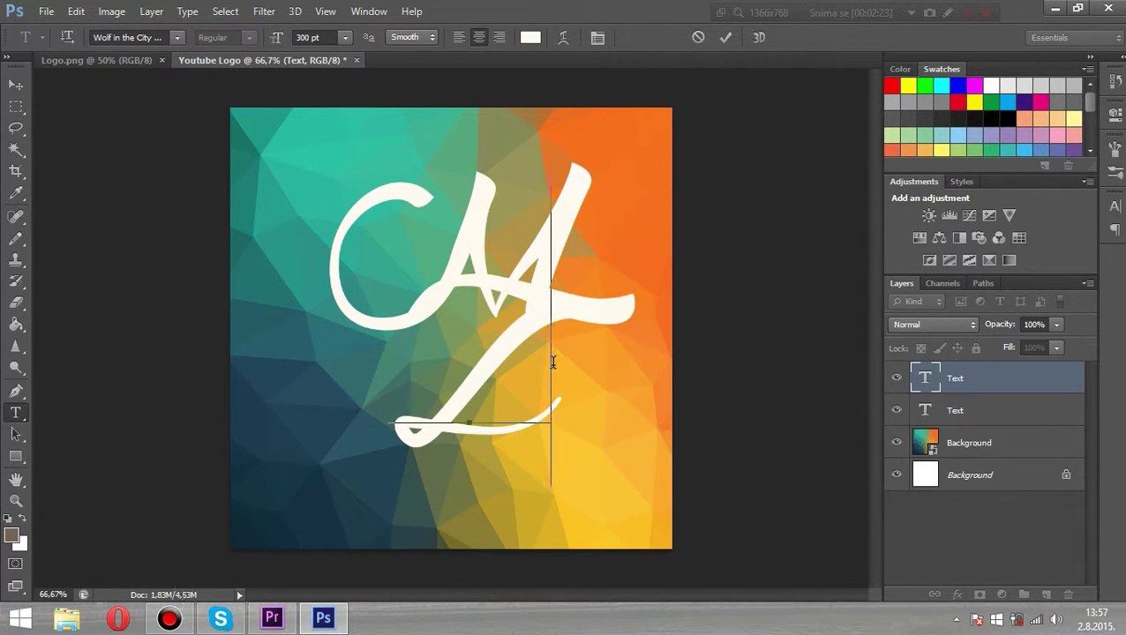
key(ctrl+a)
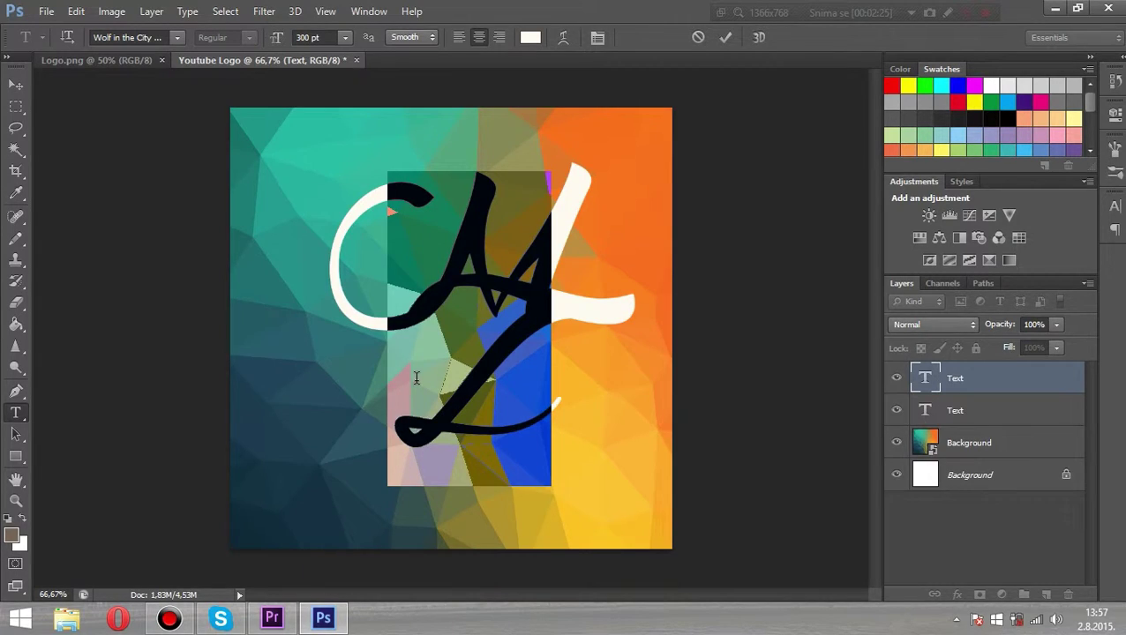
key(Right)
click(726, 40)
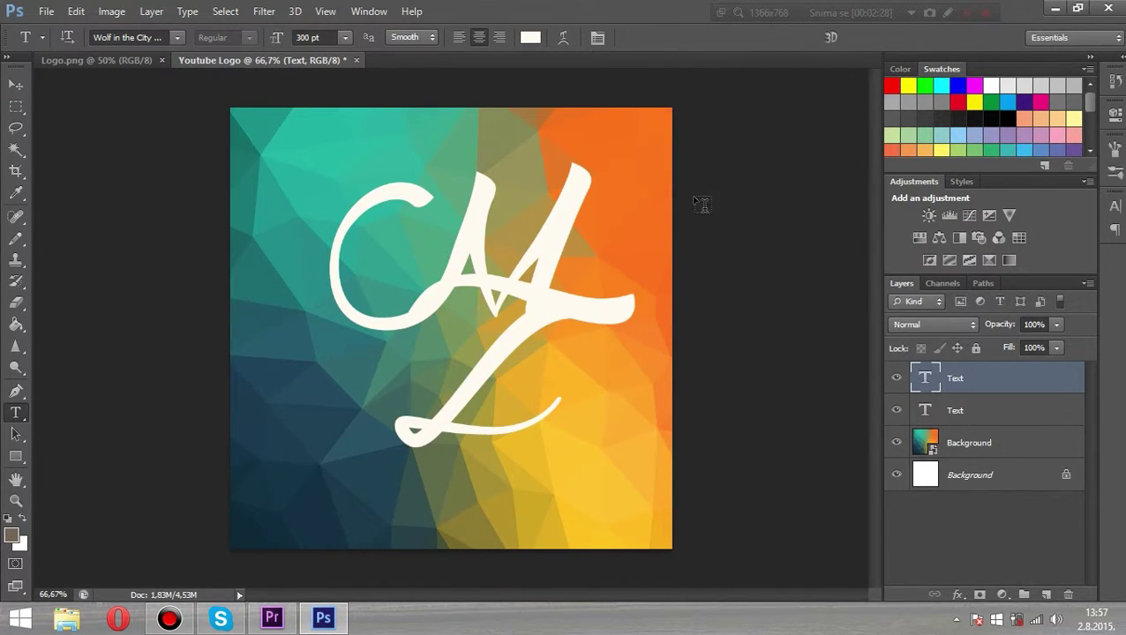
Move the M to the left and the Z beside it so the two letters overlap across the middle of the canvas
click(14, 85)
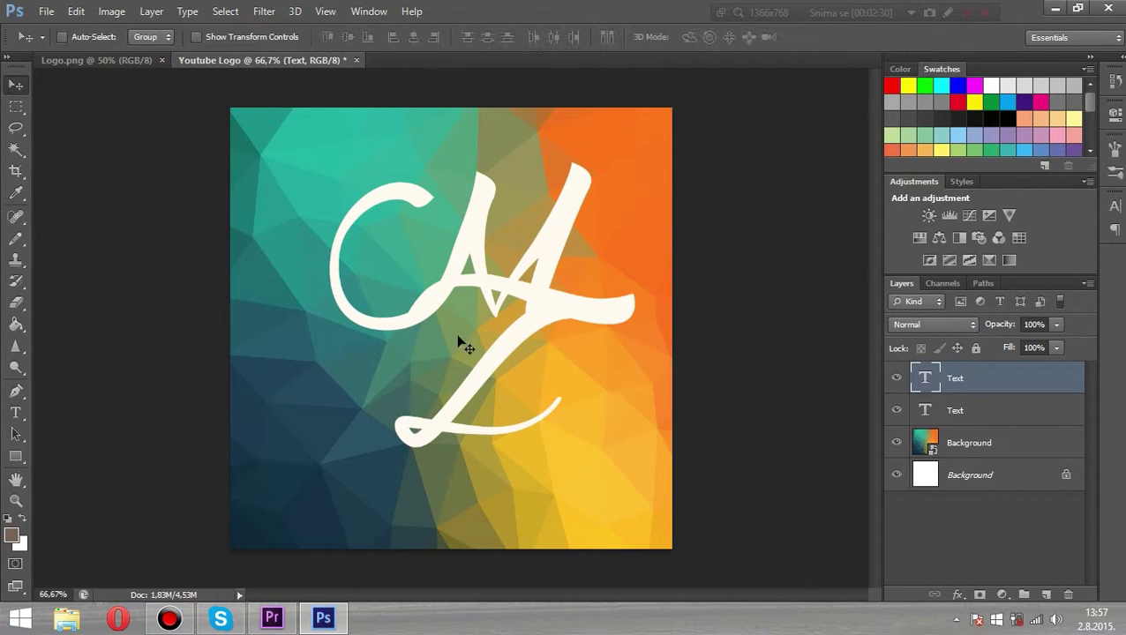
drag(530, 326, 562, 327)
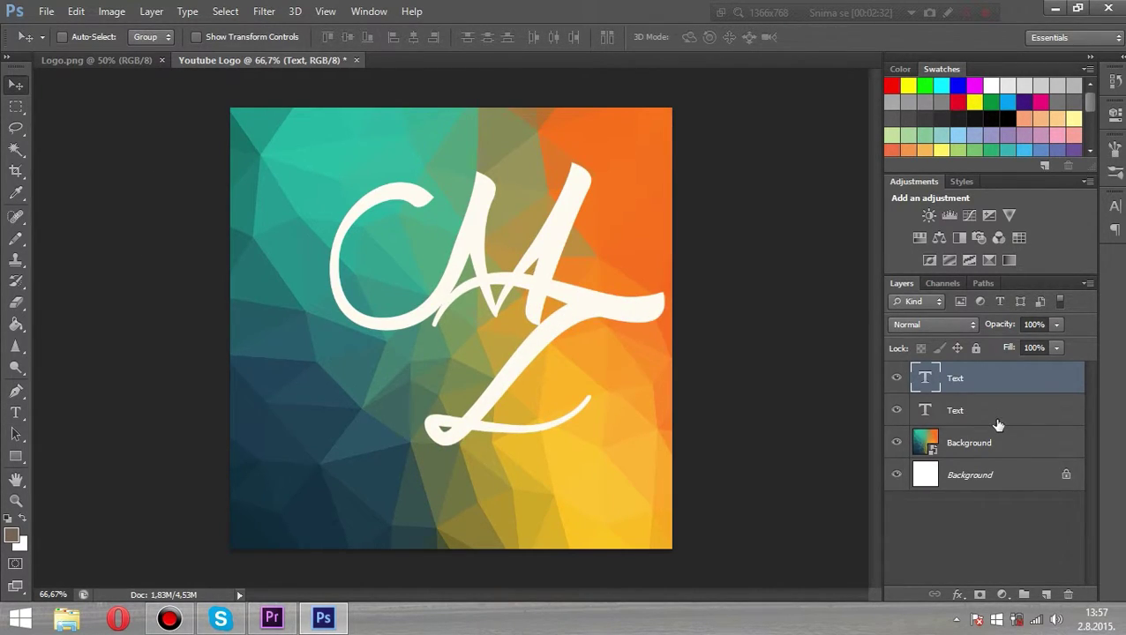
click(997, 420)
drag(420, 328, 370, 351)
click(950, 382)
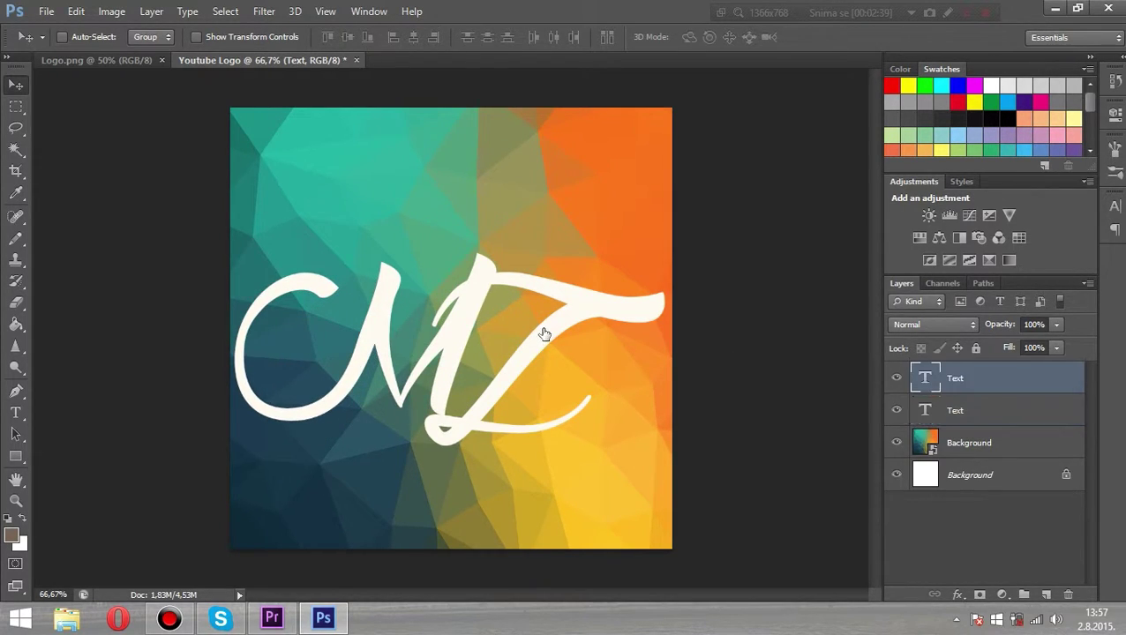
drag(549, 323, 543, 306)
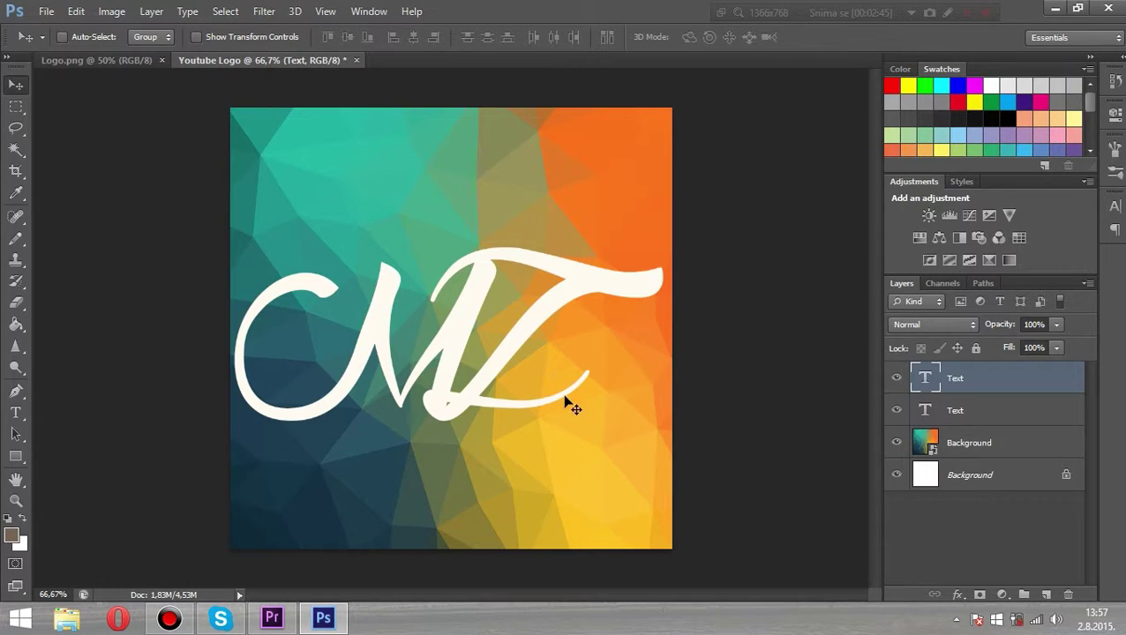
Group the M and Z text layers together and name the group Text
ctrl+click(970, 411)
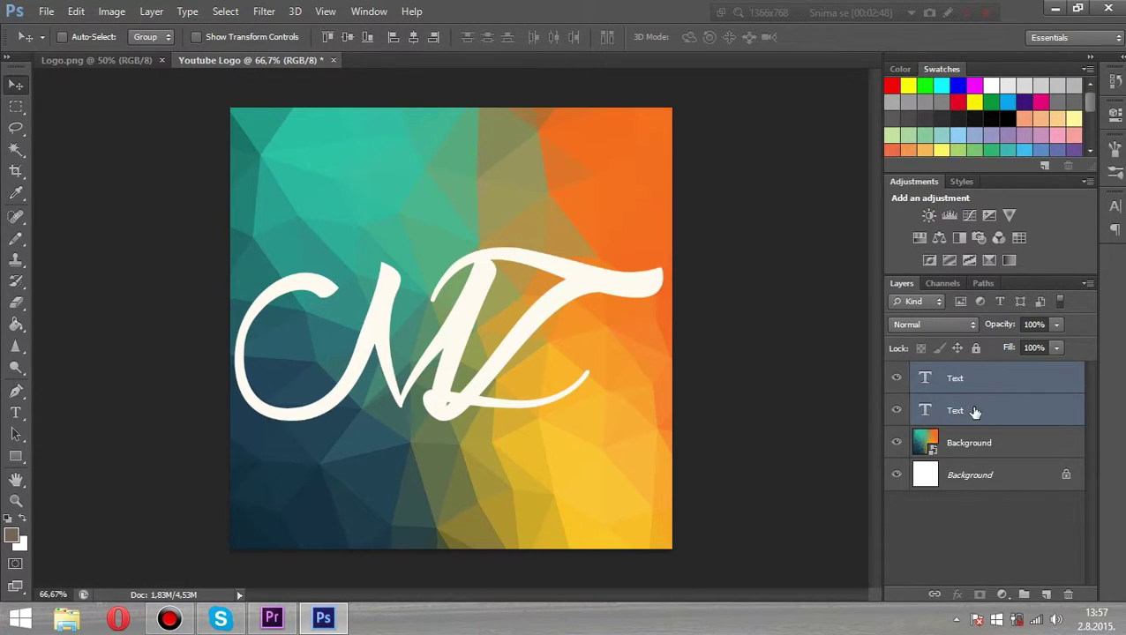
key(ctrl+g)
double_click(964, 371)
text(T)
key(Return)
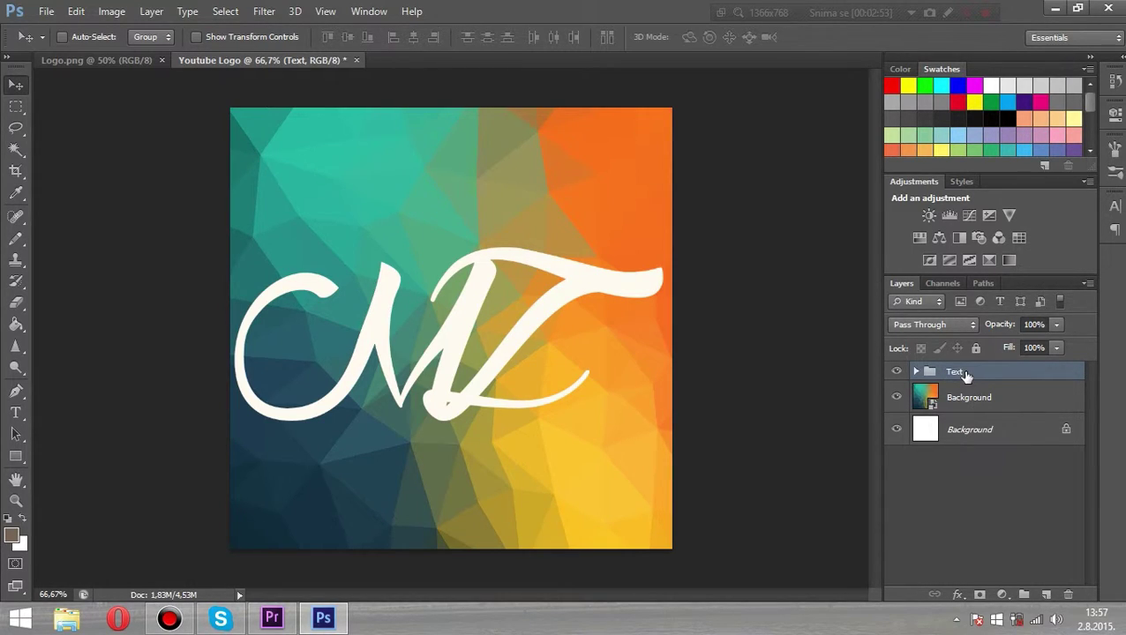
Apply a drop shadow to the letter Z in the Text group, with 75% opacity, 5 px distance and 5 px size
click(916, 372)
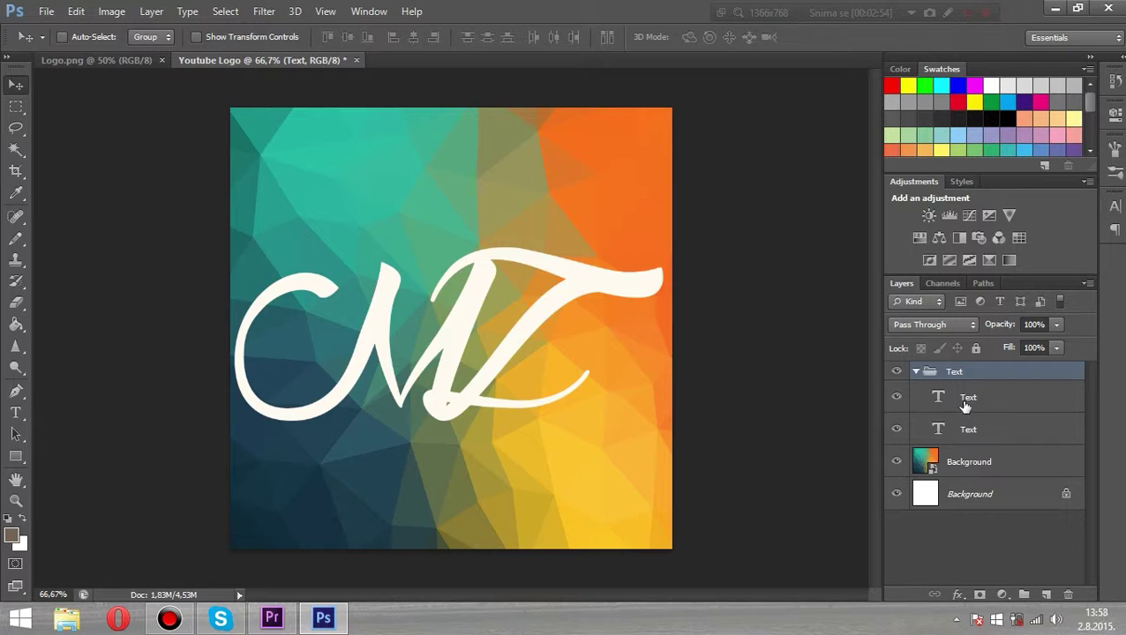
click(965, 398)
right_click(966, 399)
click(657, 88)
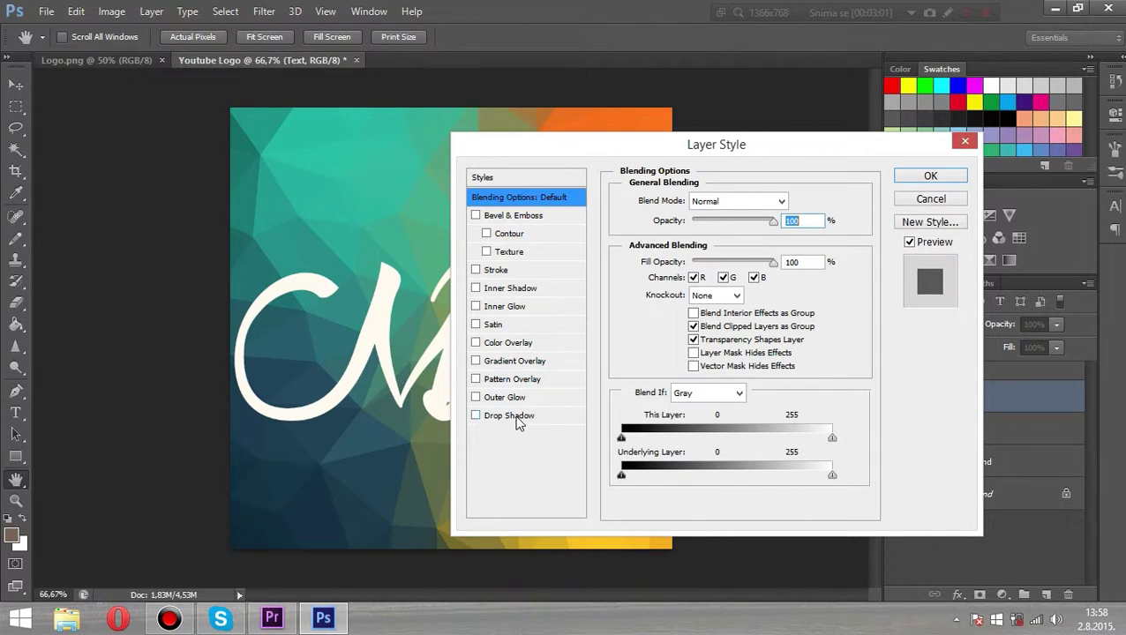
click(517, 416)
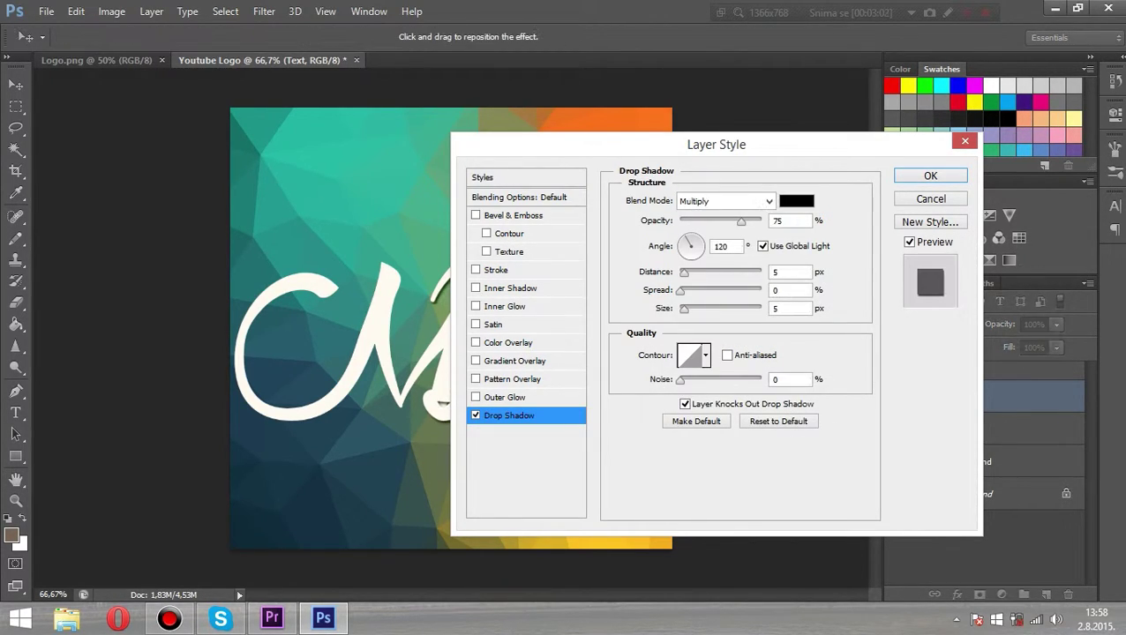
text(5)
click(924, 180)
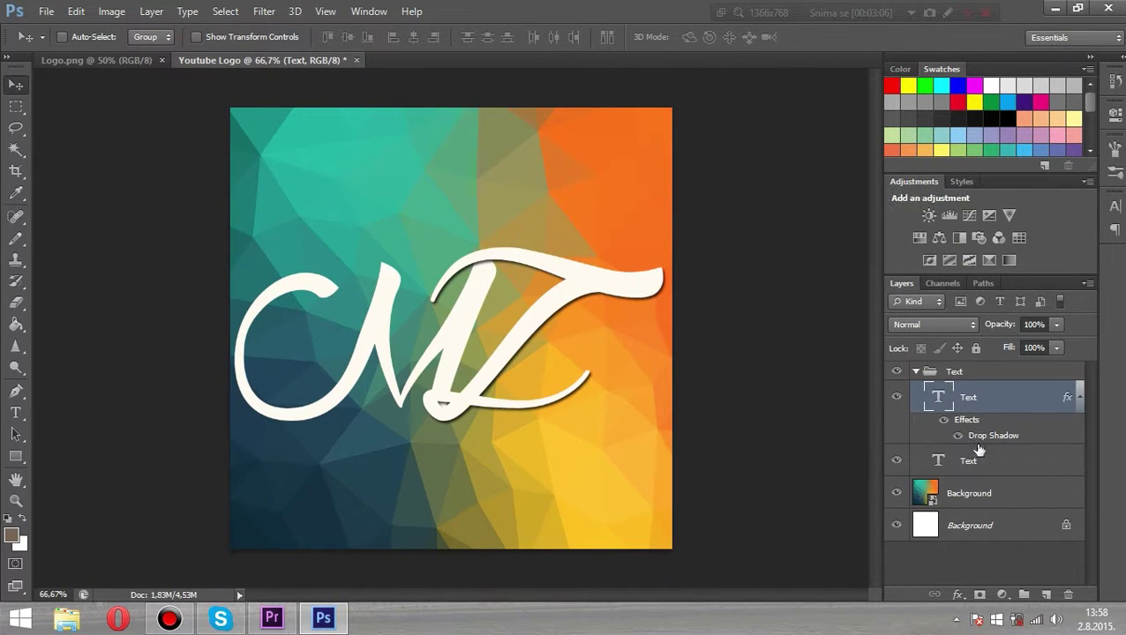
Copy the Z's layer style onto the letter M's layer and collapse the Text group
right_click(969, 398)
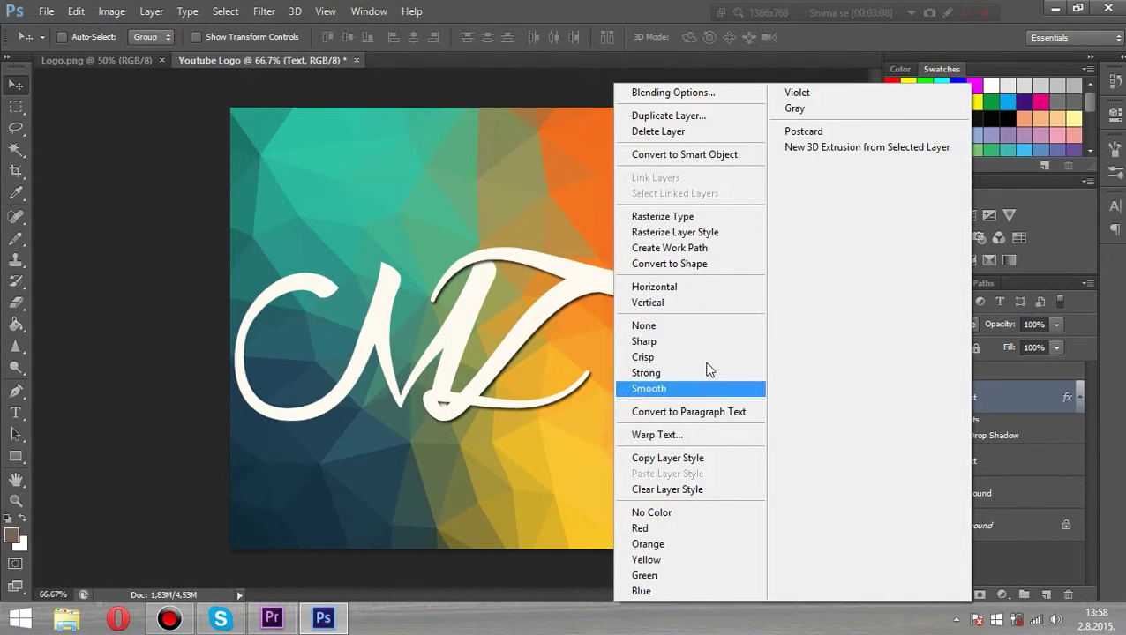
click(698, 460)
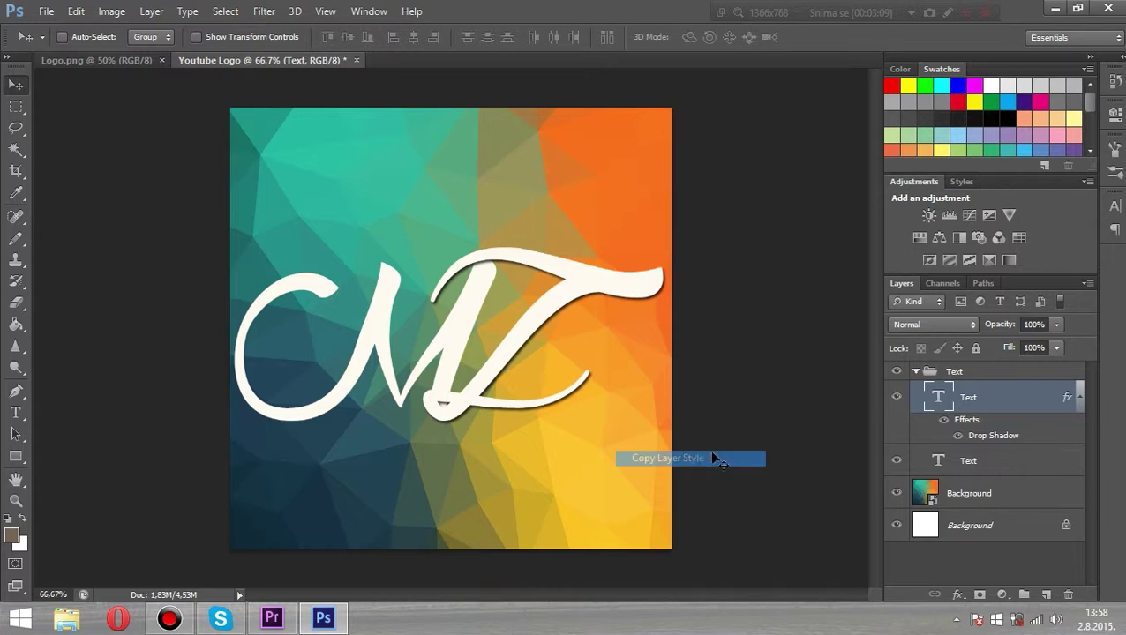
right_click(971, 460)
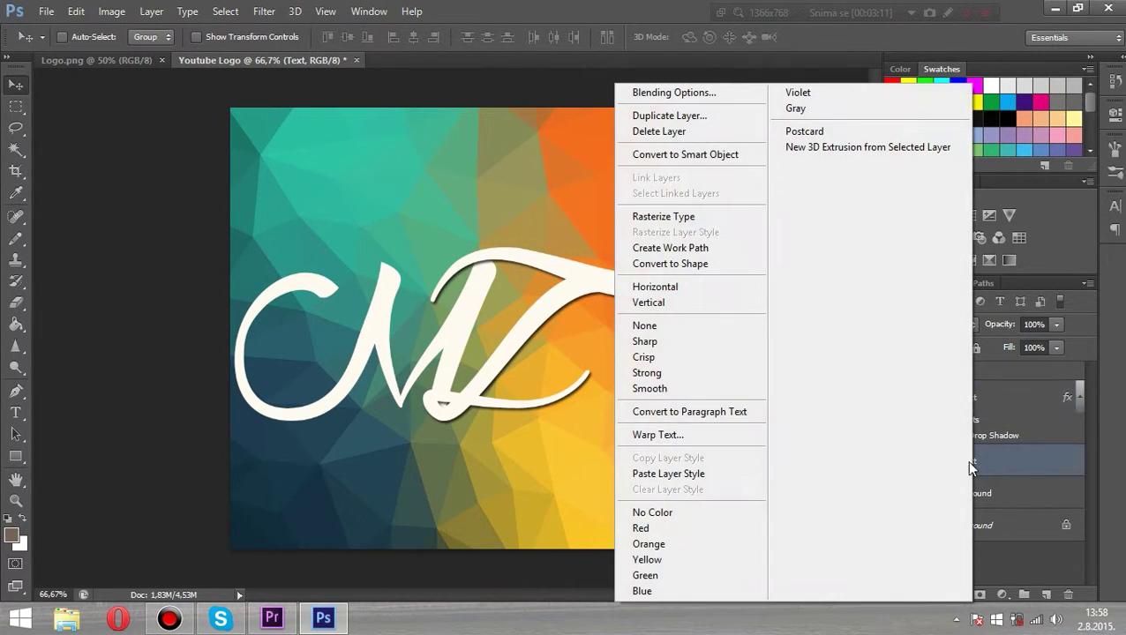
click(703, 474)
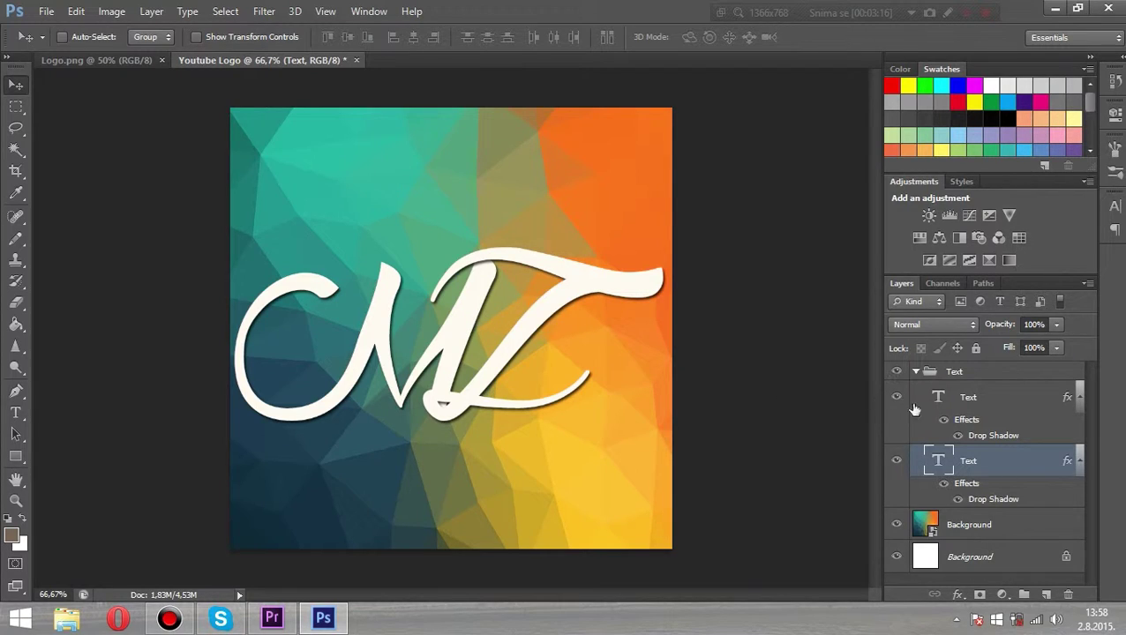
click(918, 372)
click(915, 371)
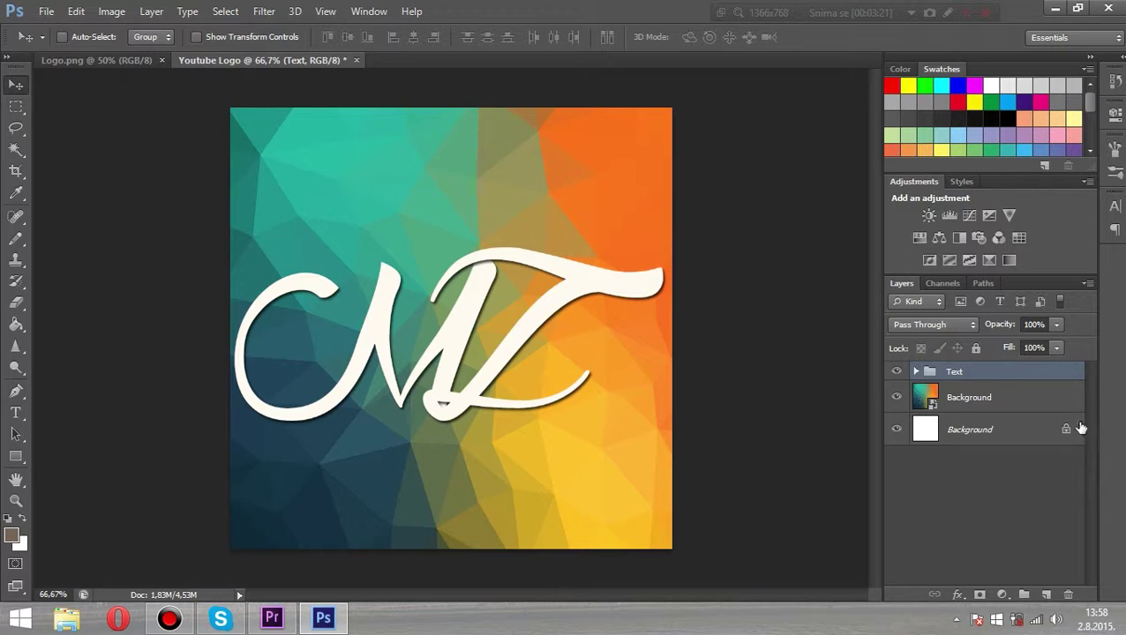
Reorder the M's layer above the Z's inside the Text group, and collapse both effects lists and the group
drag(968, 461, 977, 402)
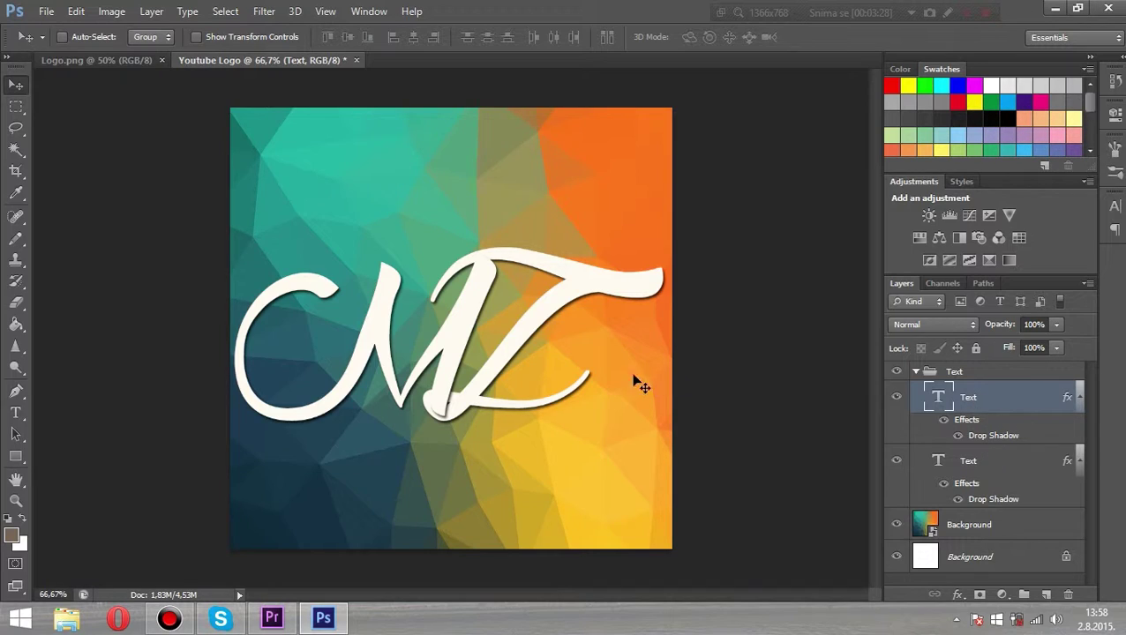
mouse_move(514, 326)
mouse_down()
mouse_move(485, 324)
mouse_move(505, 328)
mouse_up()
click(1079, 398)
click(1079, 431)
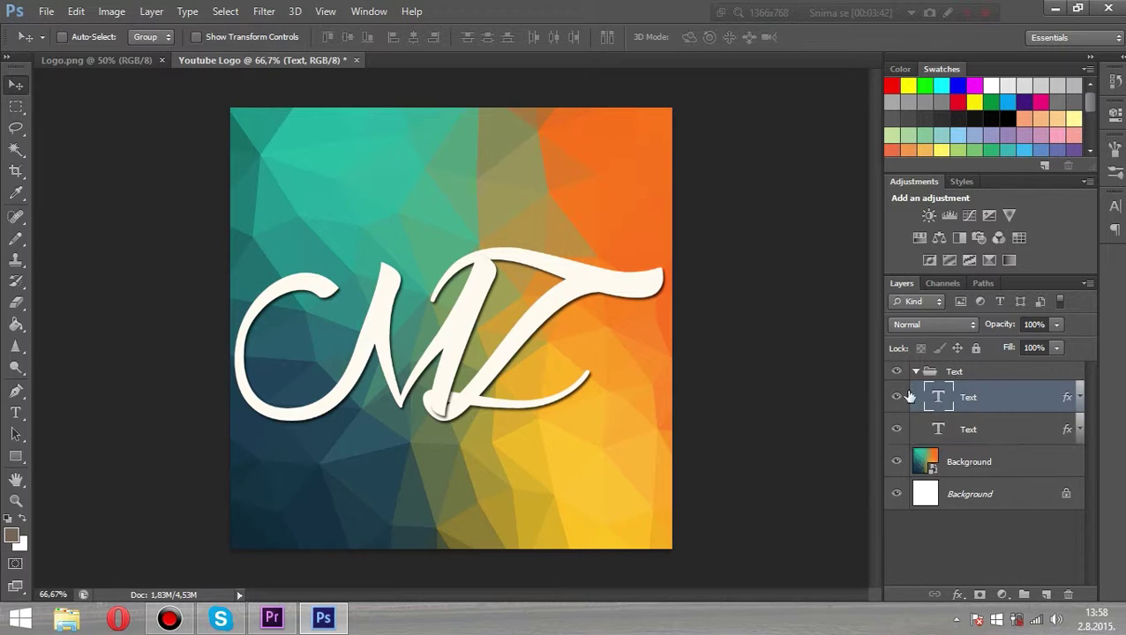
click(916, 371)
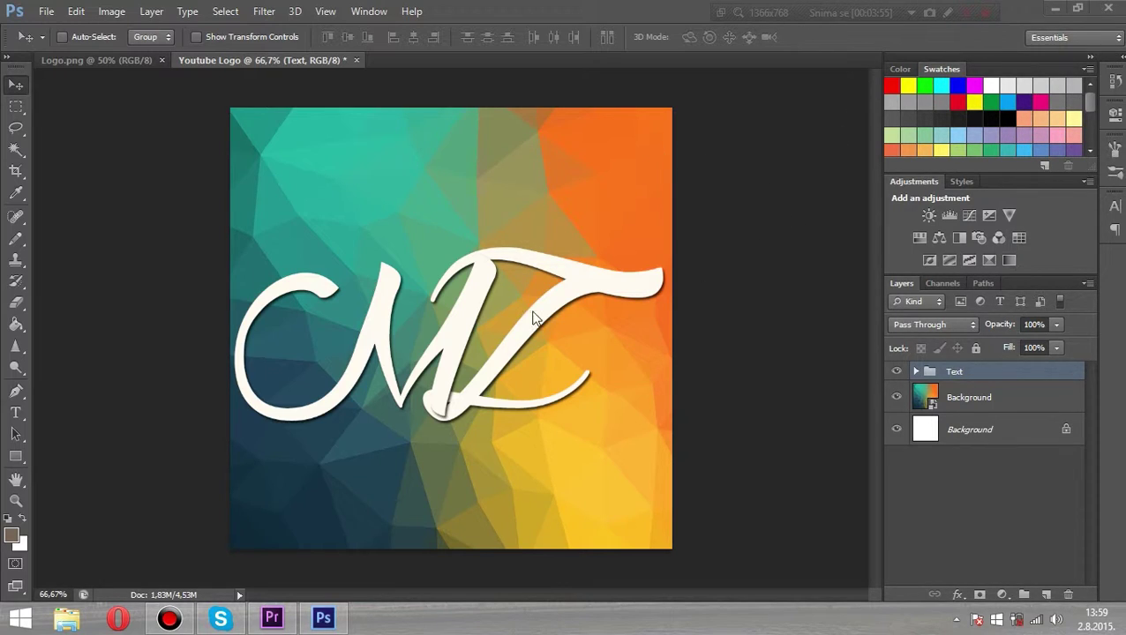
Save a copy of the logo in PNG format as Youtube Logo.png in the Slike folder
click(48, 12)
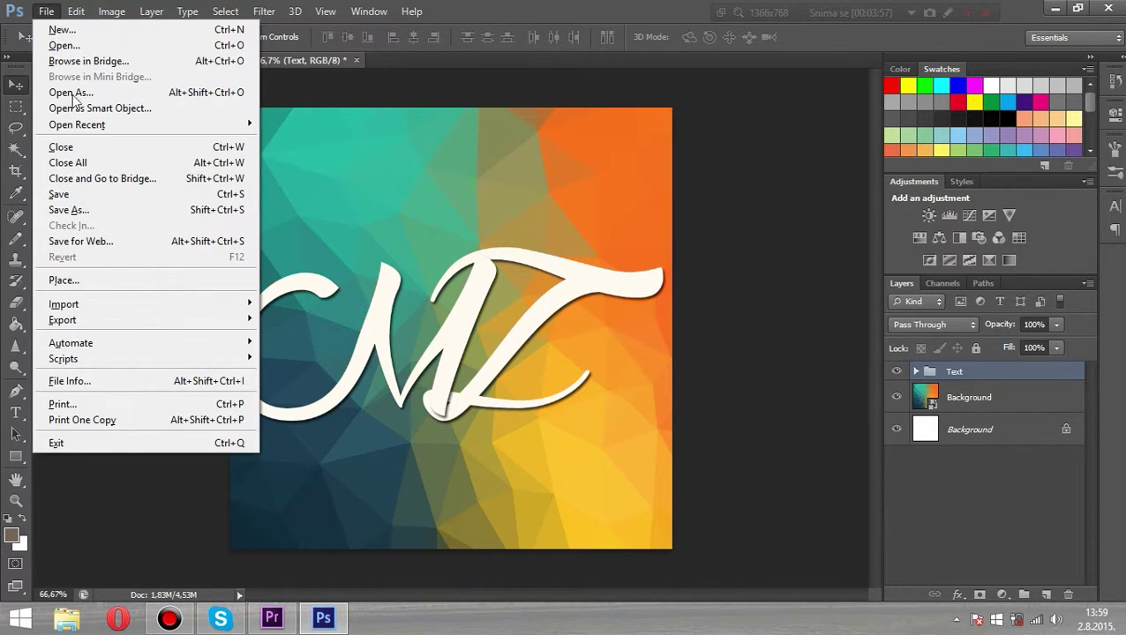
click(84, 207)
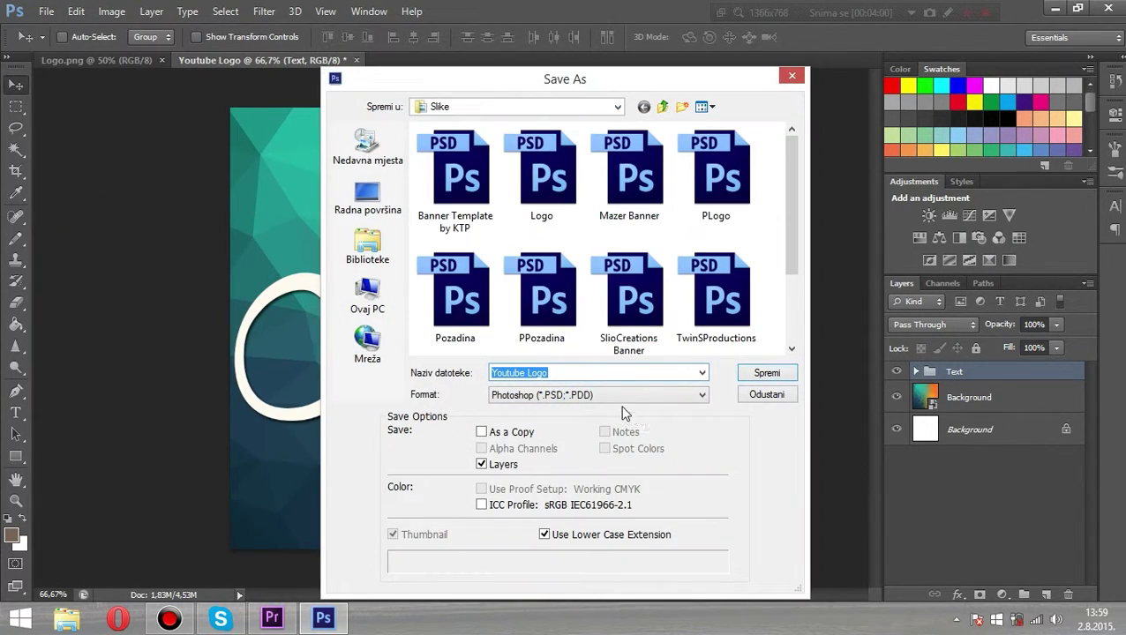
click(615, 397)
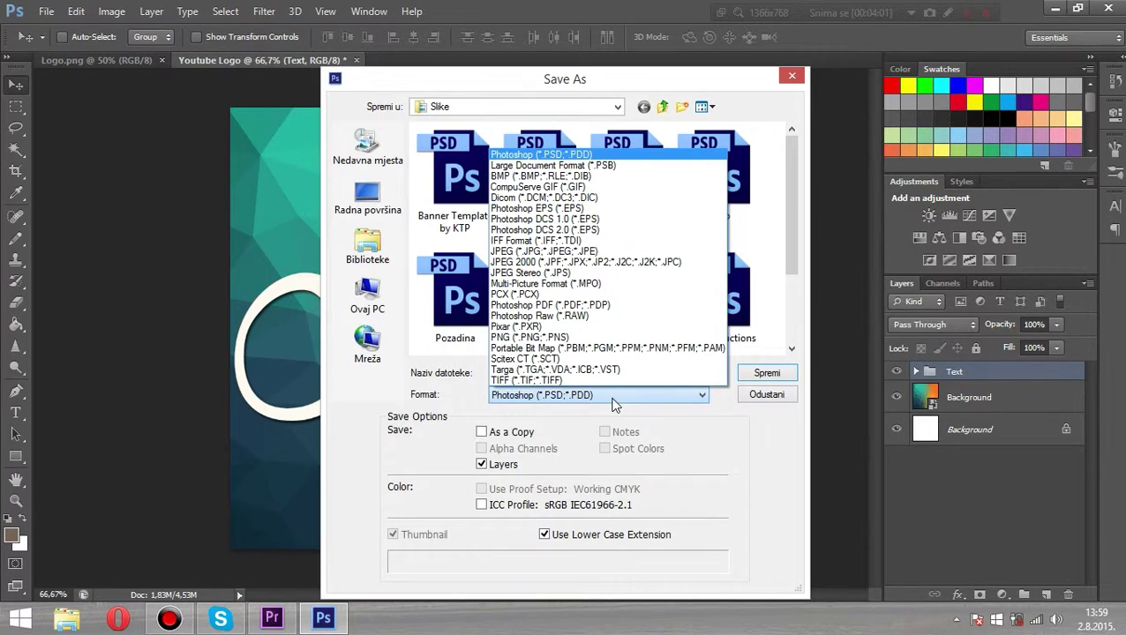
click(528, 339)
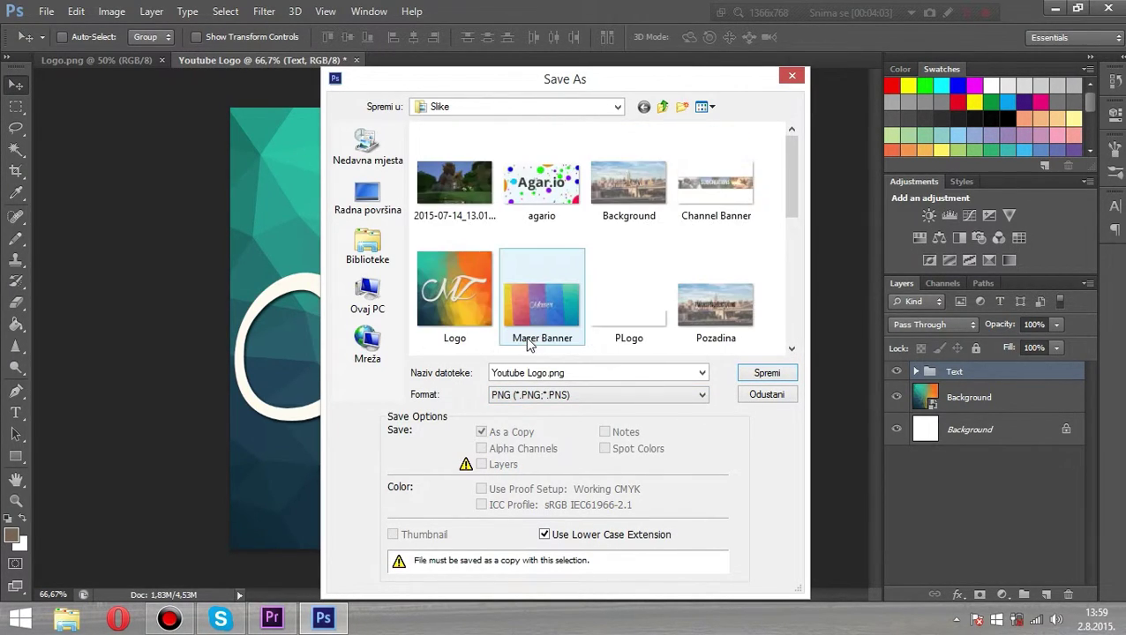
click(765, 374)
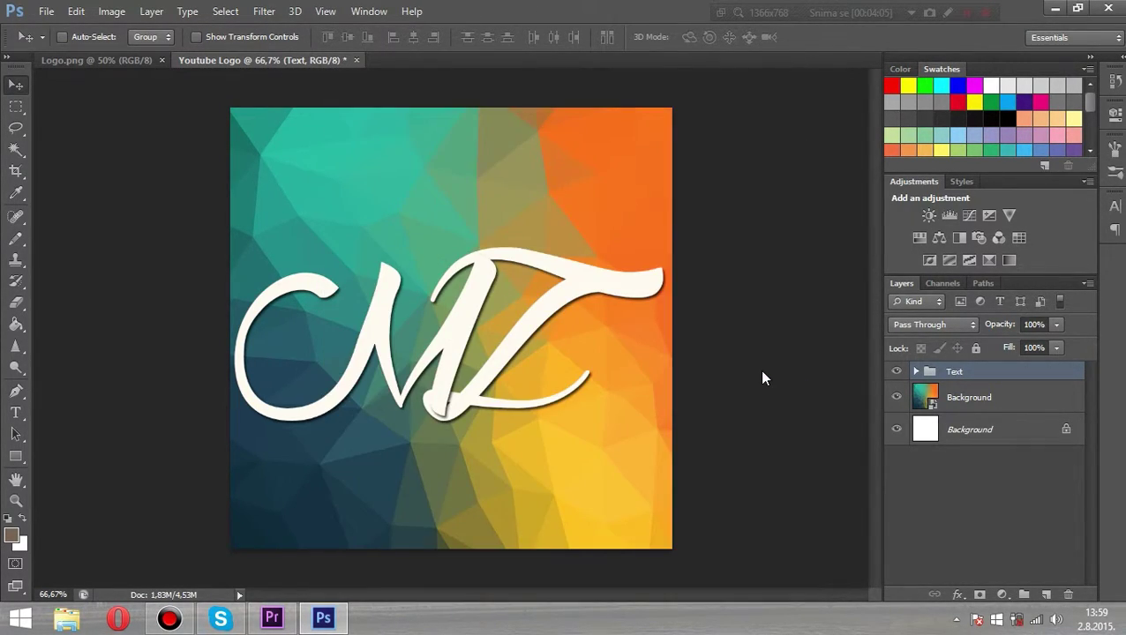
click(629, 194)
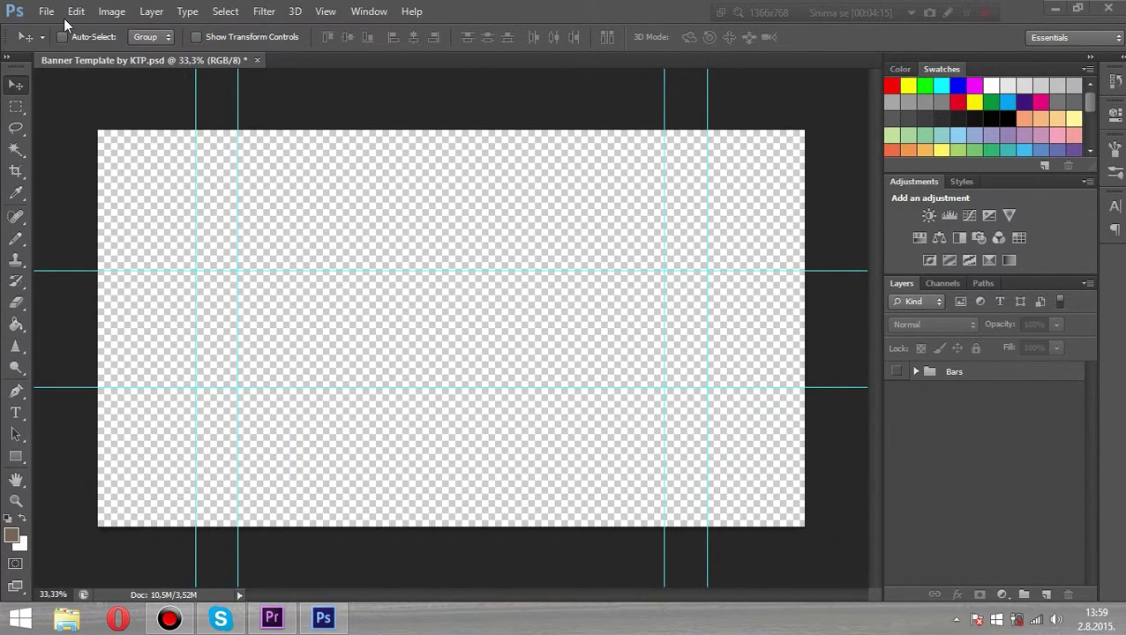
Start a new document named Youtube Banner with a width of 2560 pixels and a height of 1440 pixels
click(46, 11)
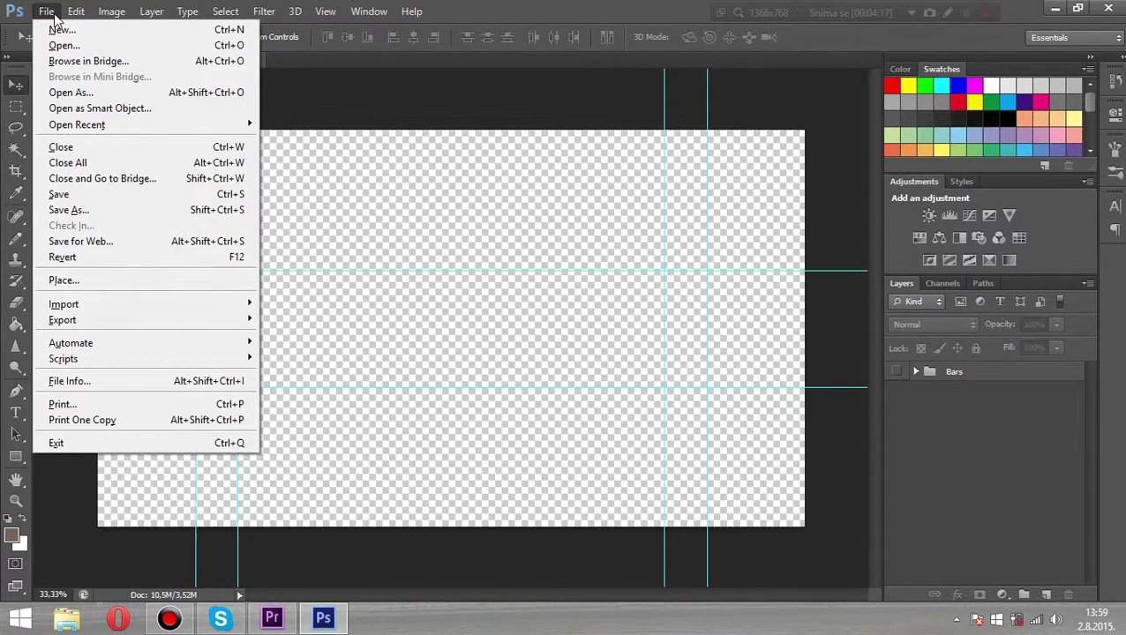
click(47, 12)
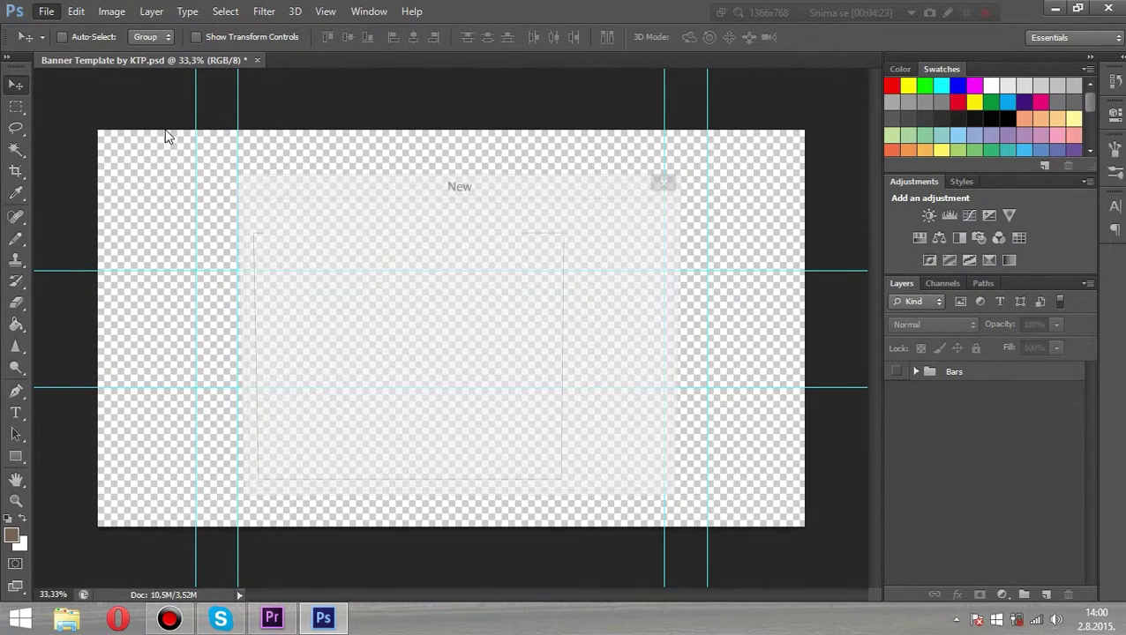
key(BackSpace)
text(Youtube)
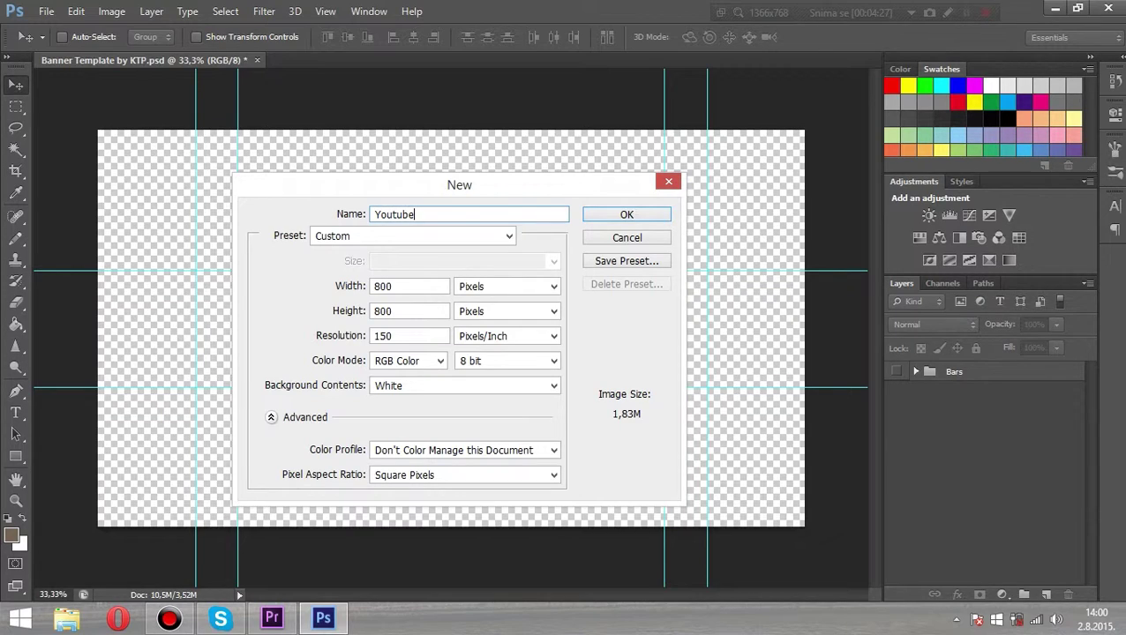
text( Banner)
double_click(385, 285)
text(2560)
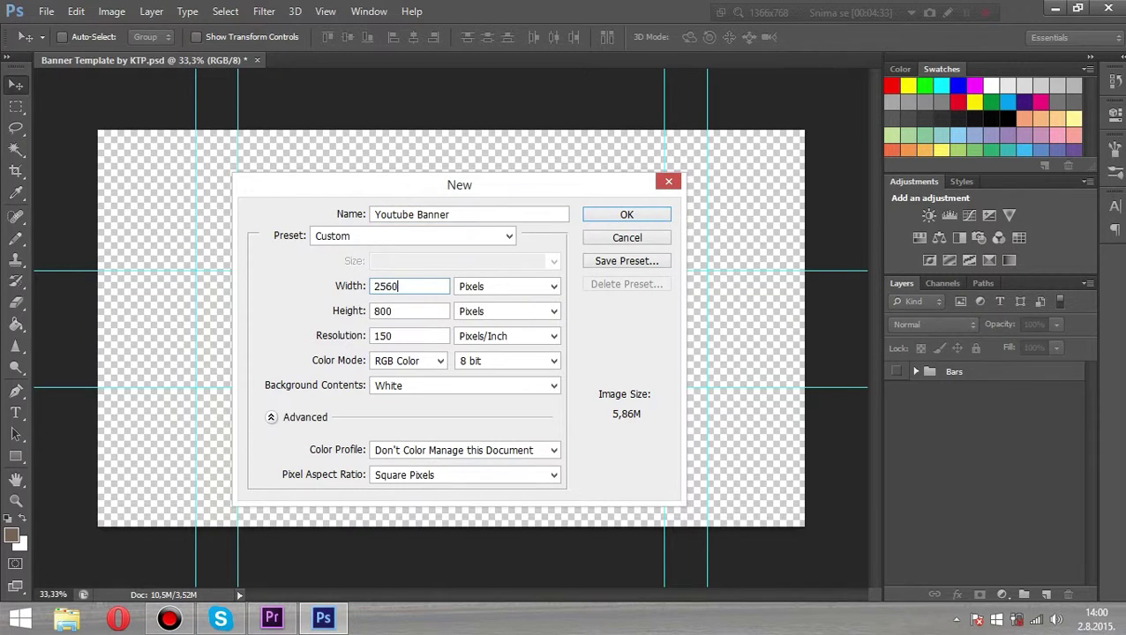
key(Tab)
text(1)
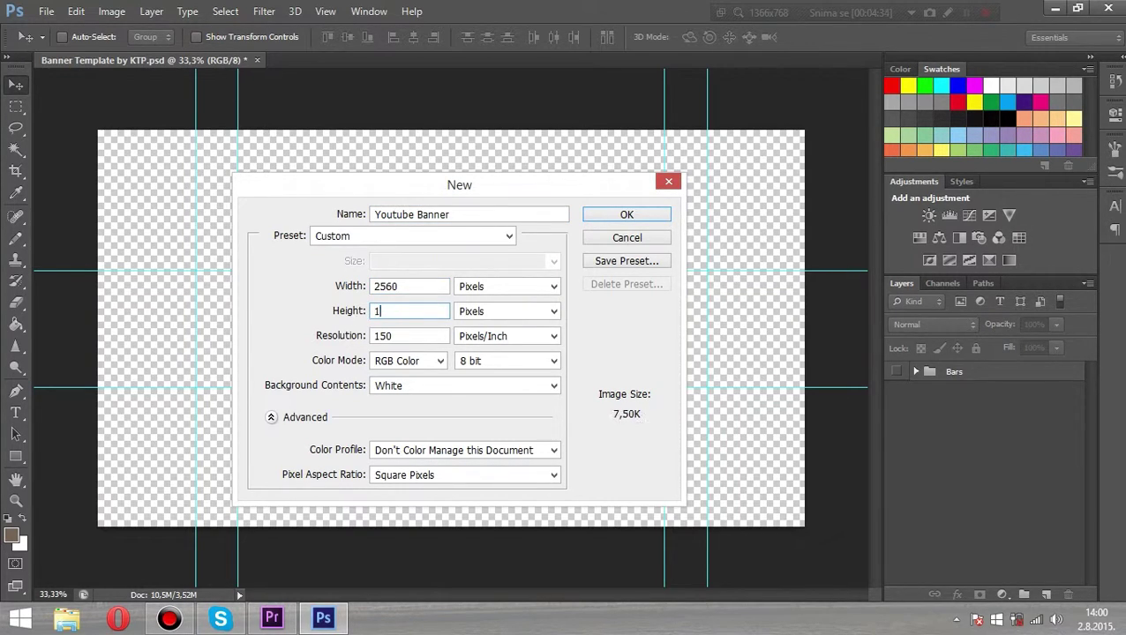
text(440)
key(Tab)
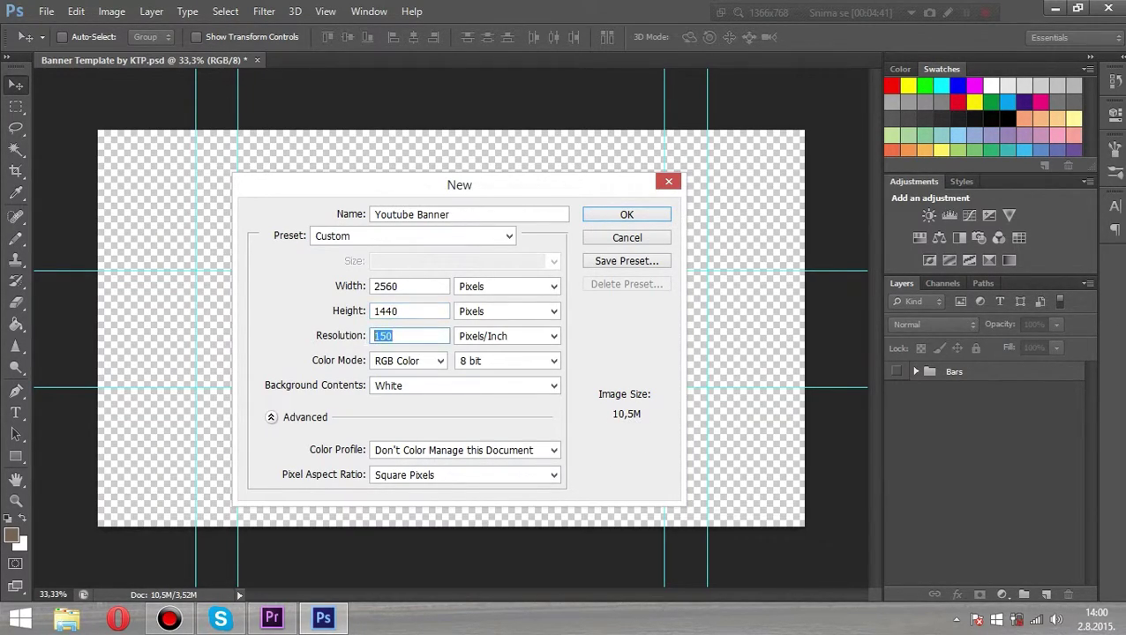
Create the banner document at 72 pixels/inch with transparent background contents, and close it again
text(72)
click(487, 385)
click(458, 429)
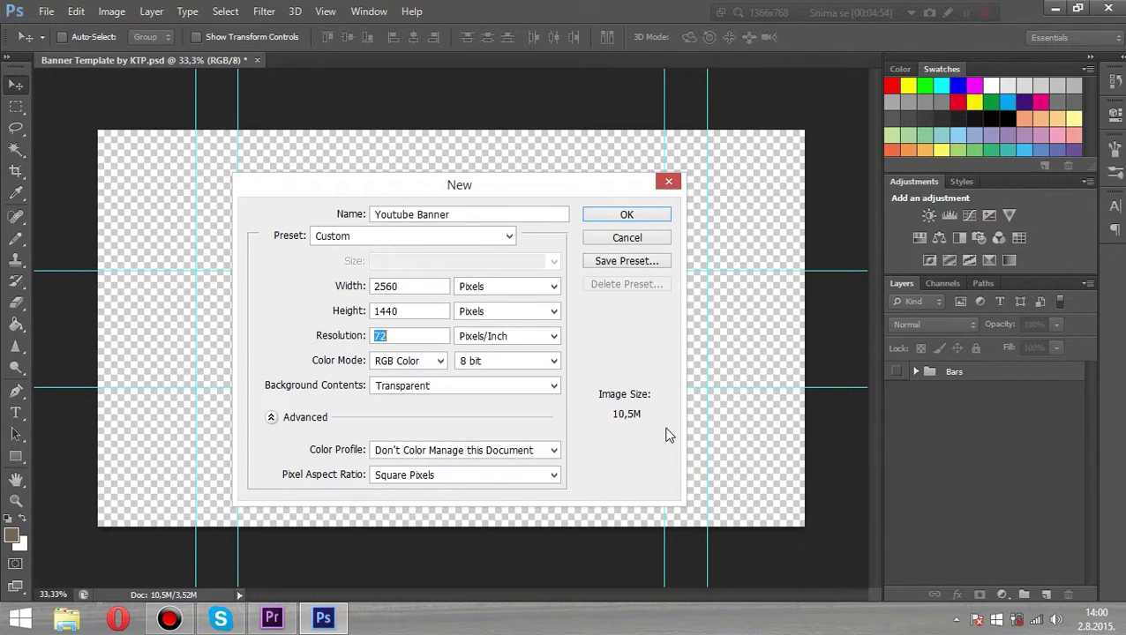
click(415, 311)
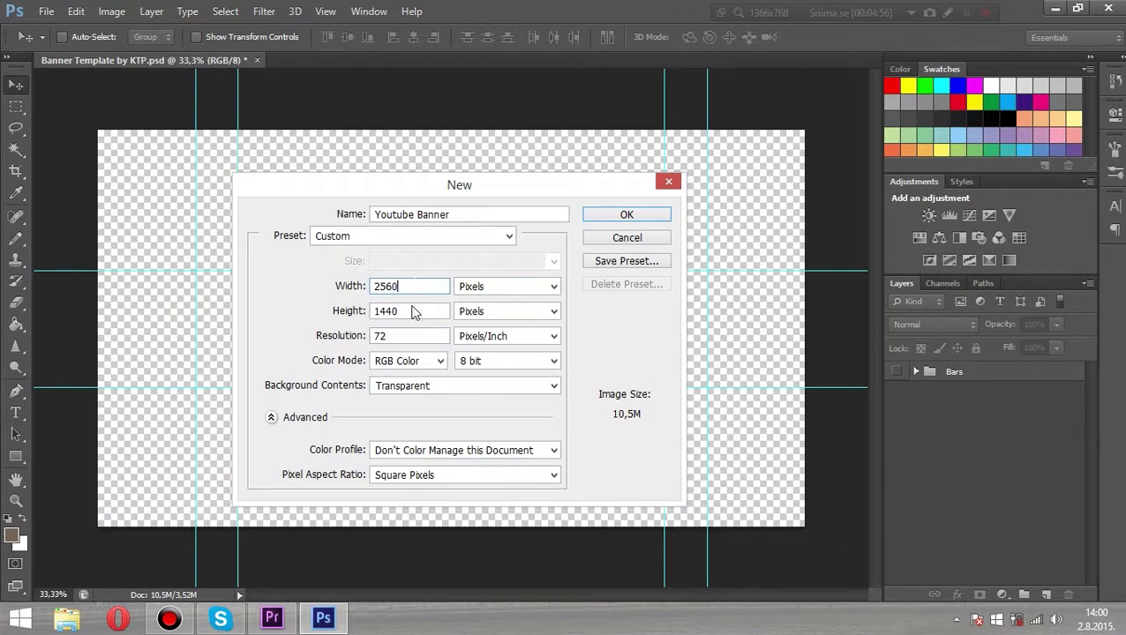
click(629, 217)
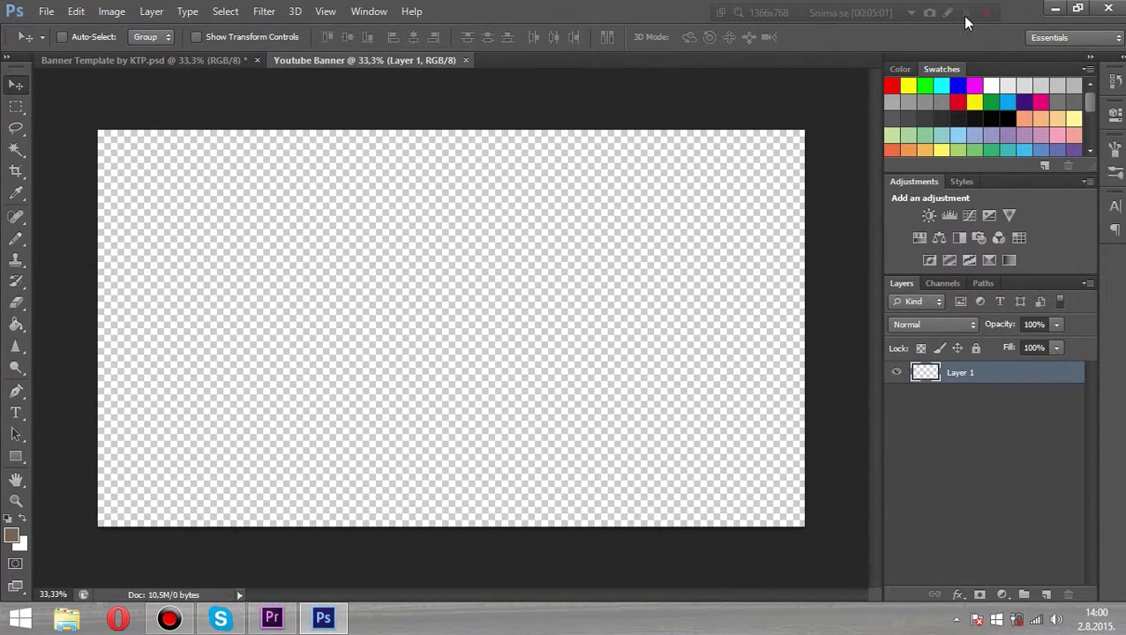
key(ctrl+w)
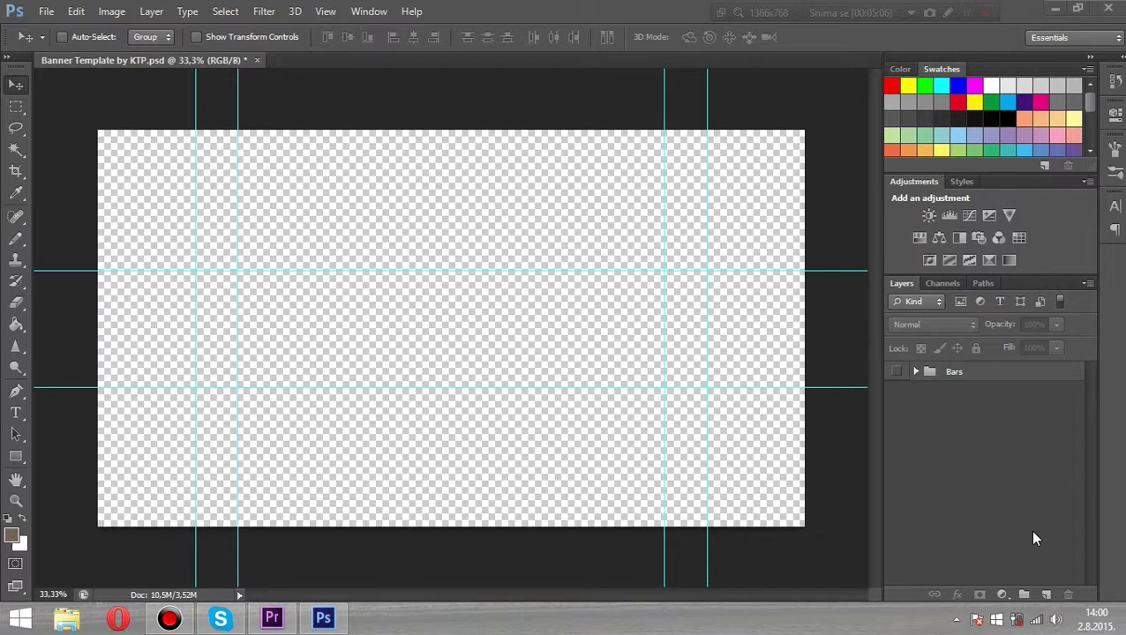
Place the Colors image from the Slike folder into the banner template
click(47, 13)
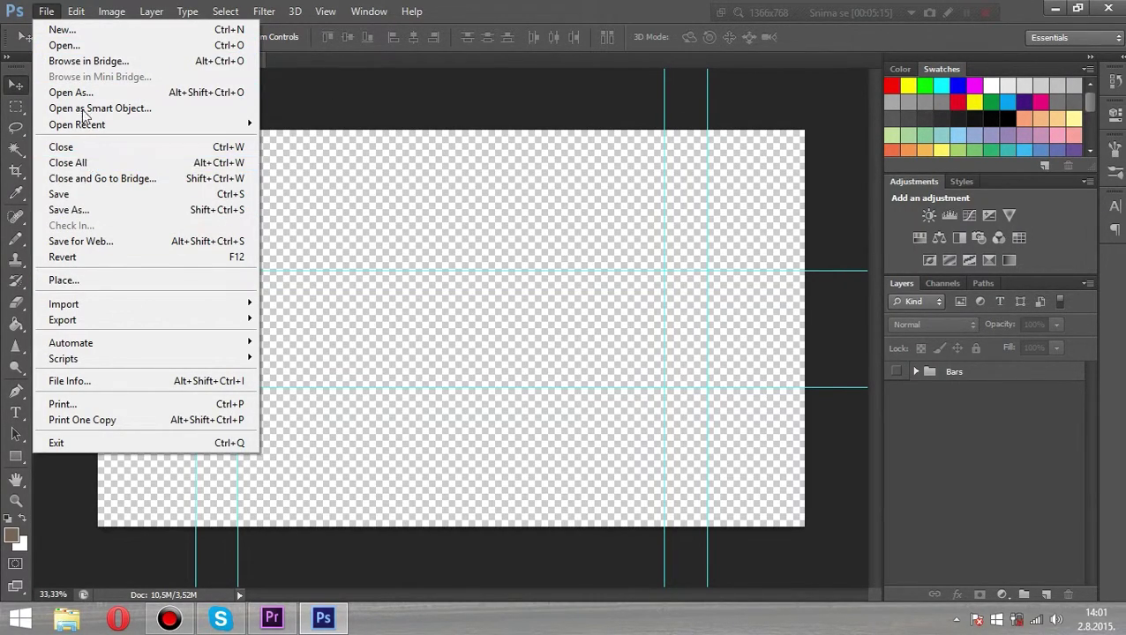
click(65, 280)
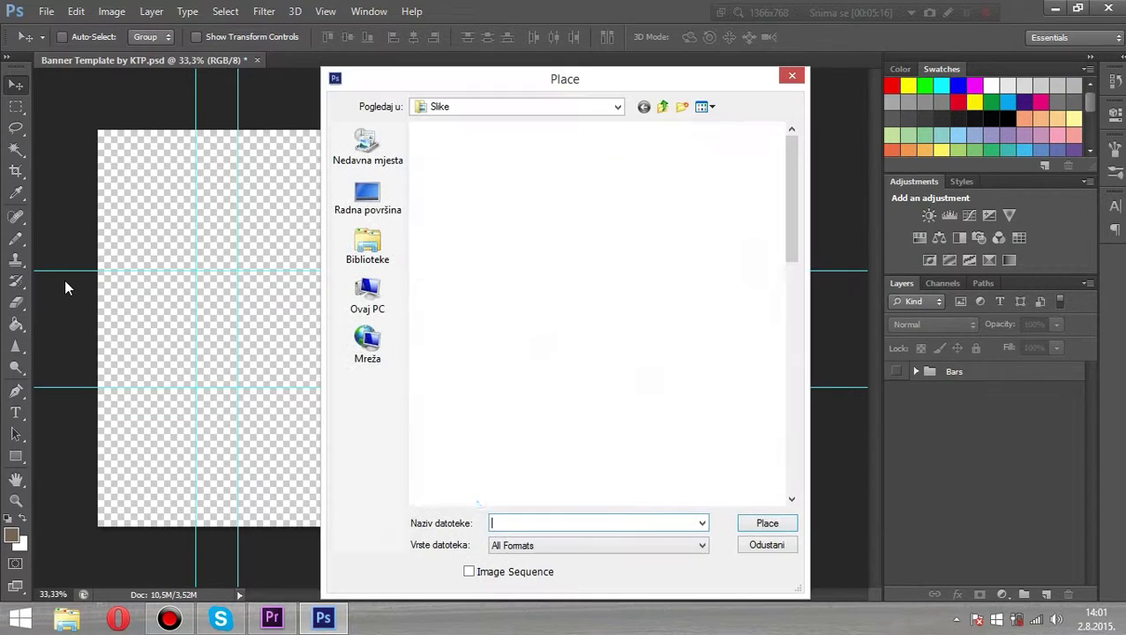
click(631, 309)
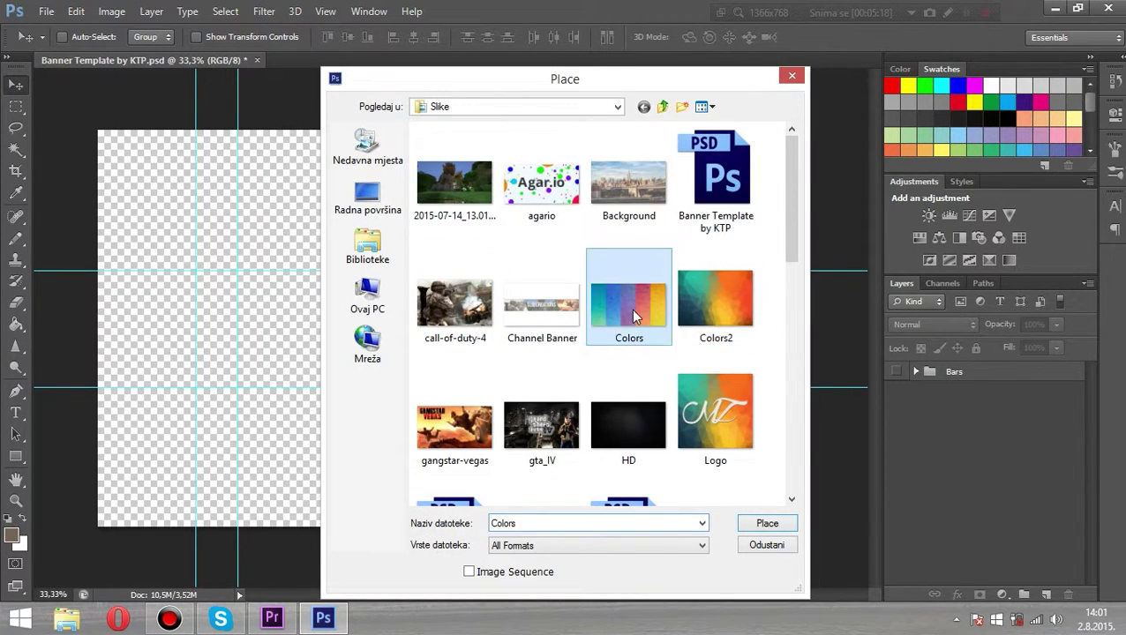
click(767, 523)
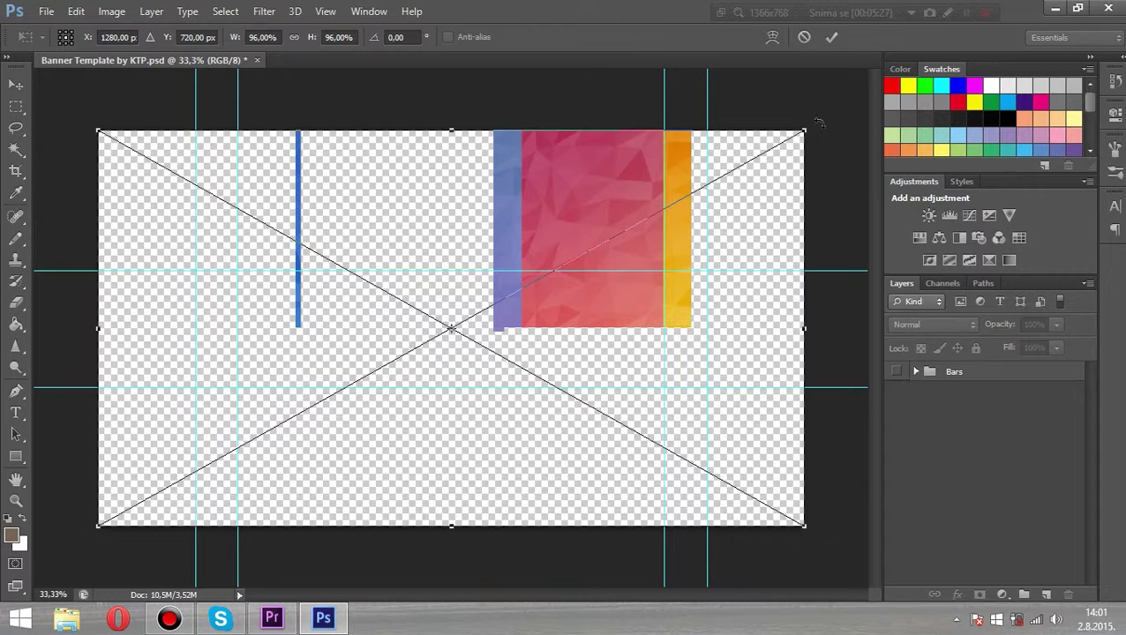
Rotate the placed Colors image about 8.1° clockwise and scale it to about 120% so it covers the whole canvas
drag(821, 122, 821, 130)
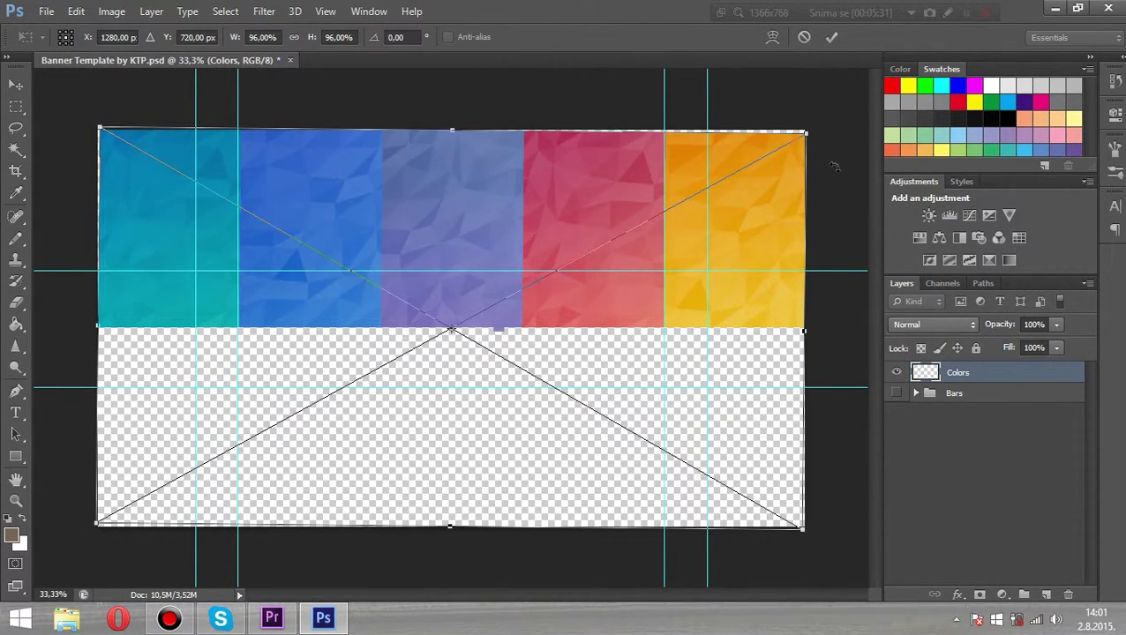
drag(832, 166, 834, 177)
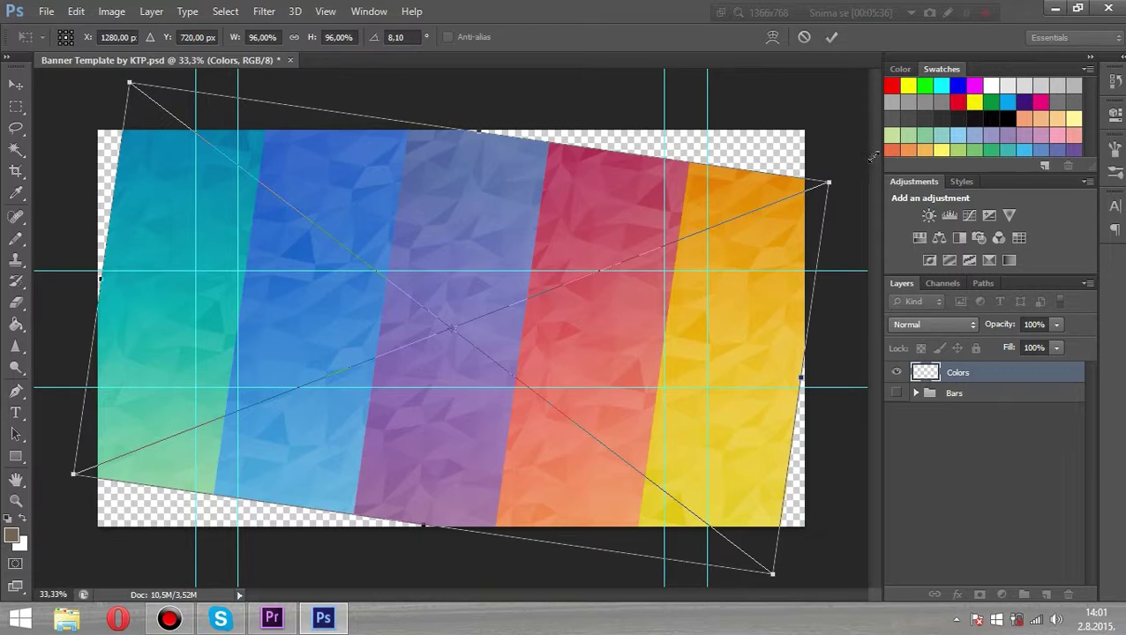
drag(896, 134, 933, 99)
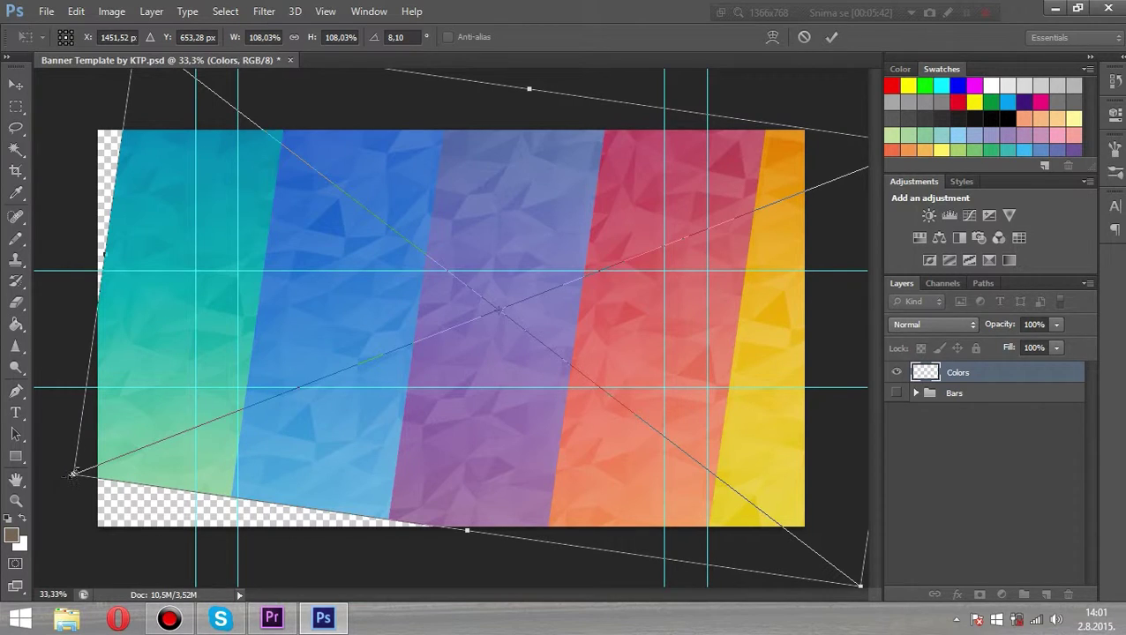
drag(68, 476, 4, 574)
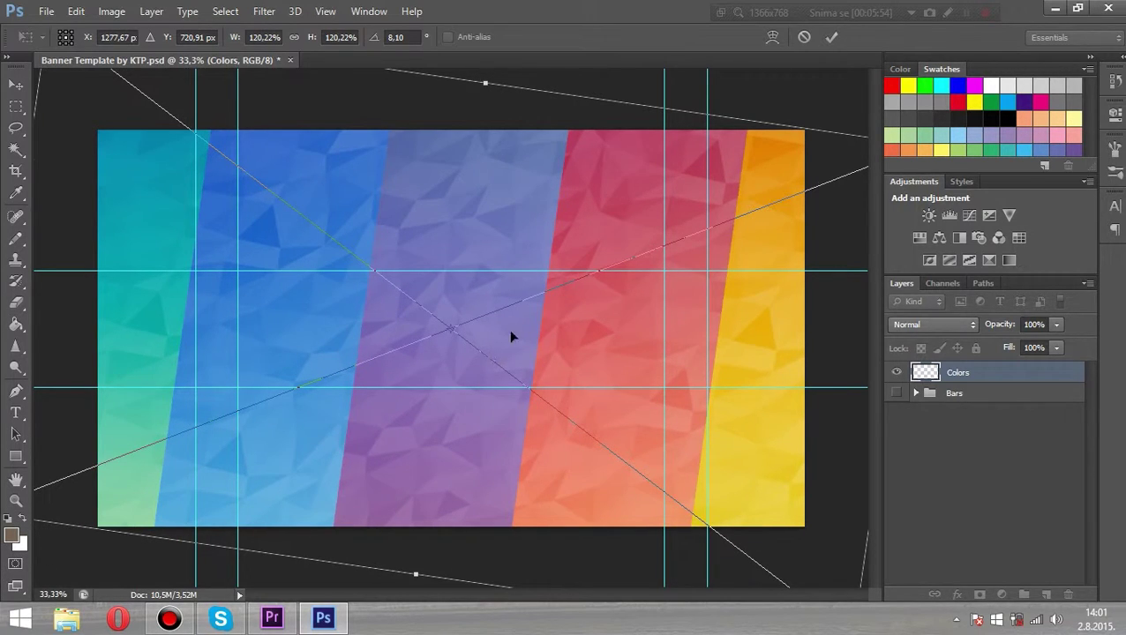
click(832, 43)
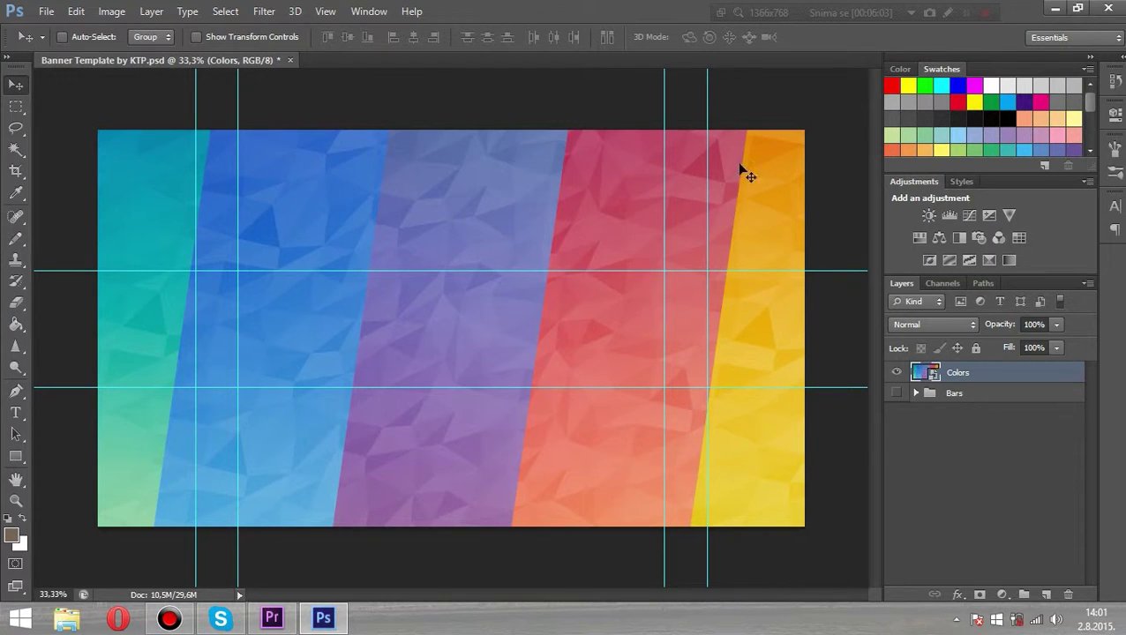
Add a new layer above the Colors layer and name it Text
click(1046, 594)
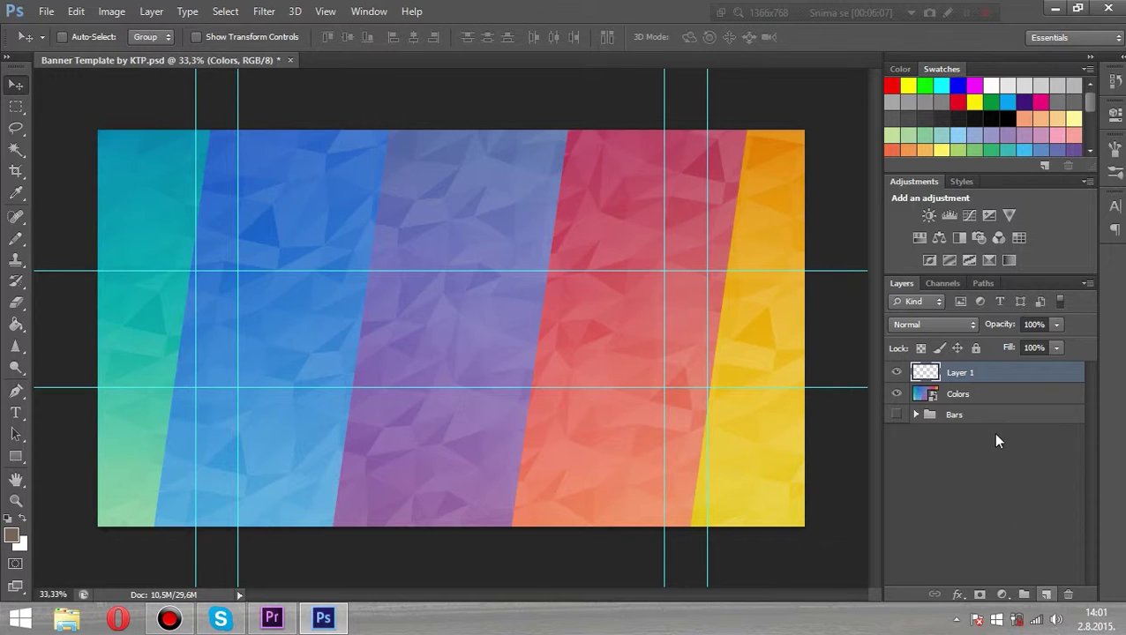
double_click(960, 374)
key(BackSpace)
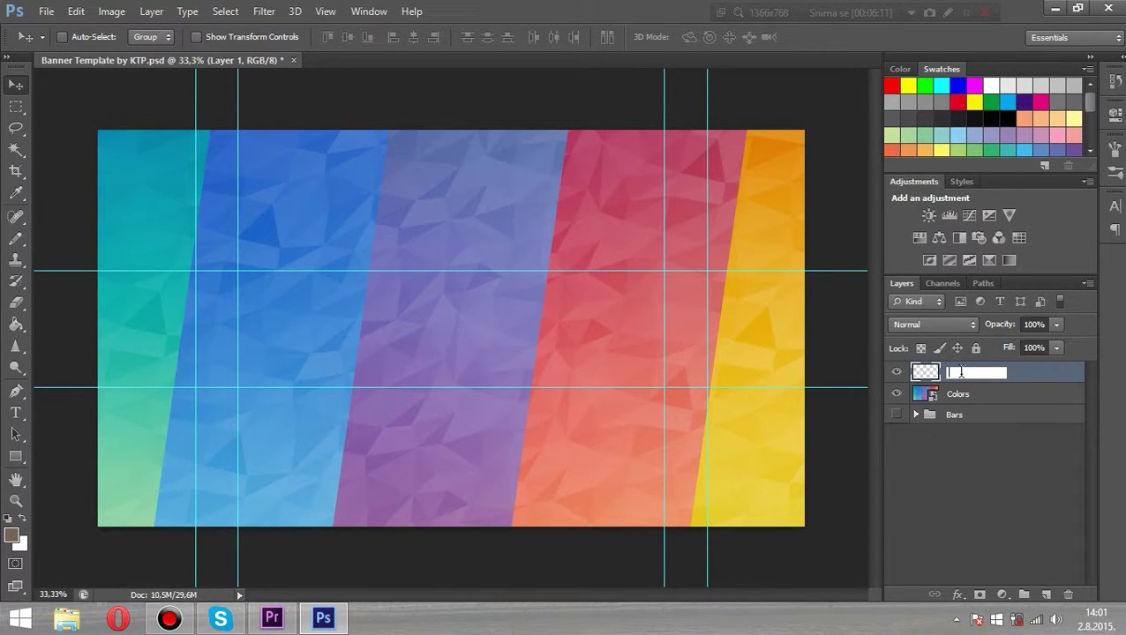
text(Text)
key(Return)
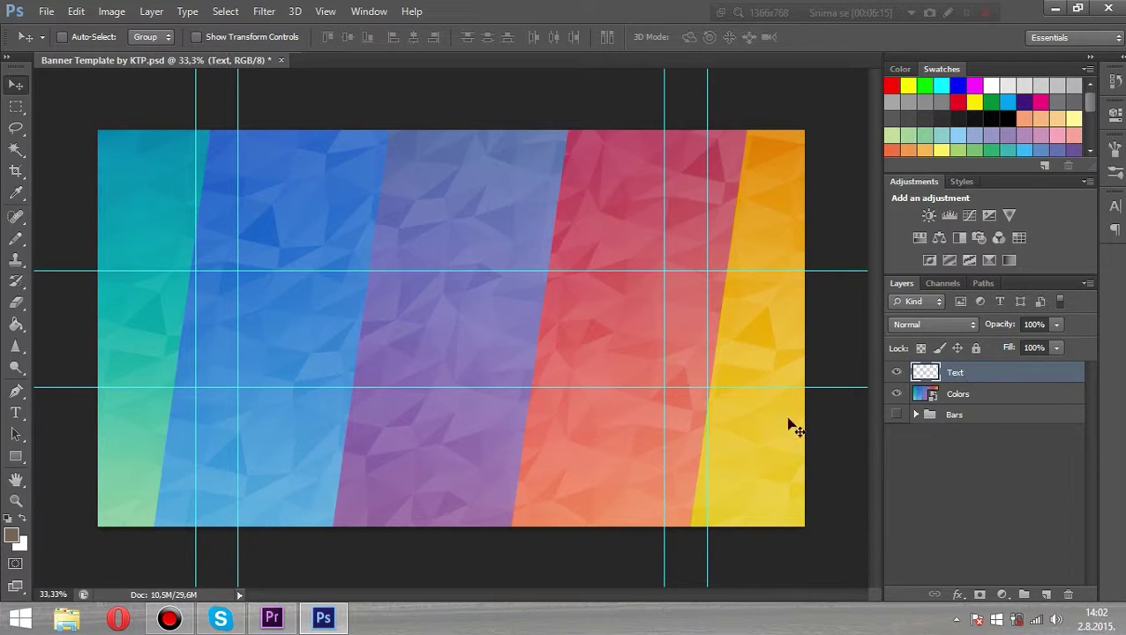
Add the white text Mazer near the canvas centre on the Text layer, in the Wolf in the City font at 300 pt
click(16, 412)
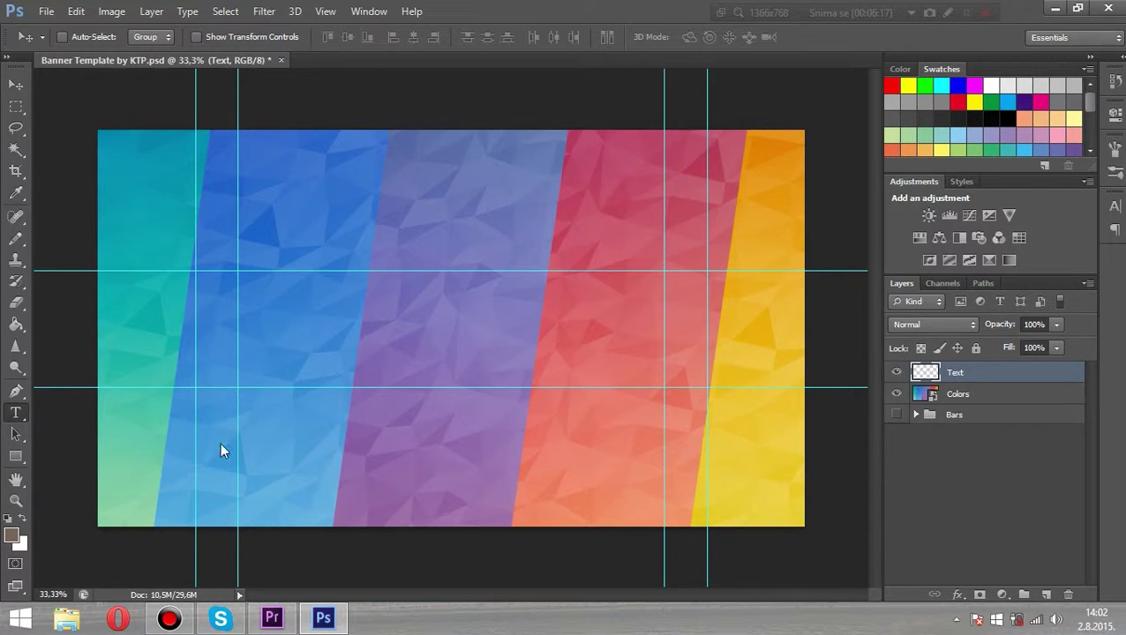
click(460, 330)
text(Wolf in the City ...)
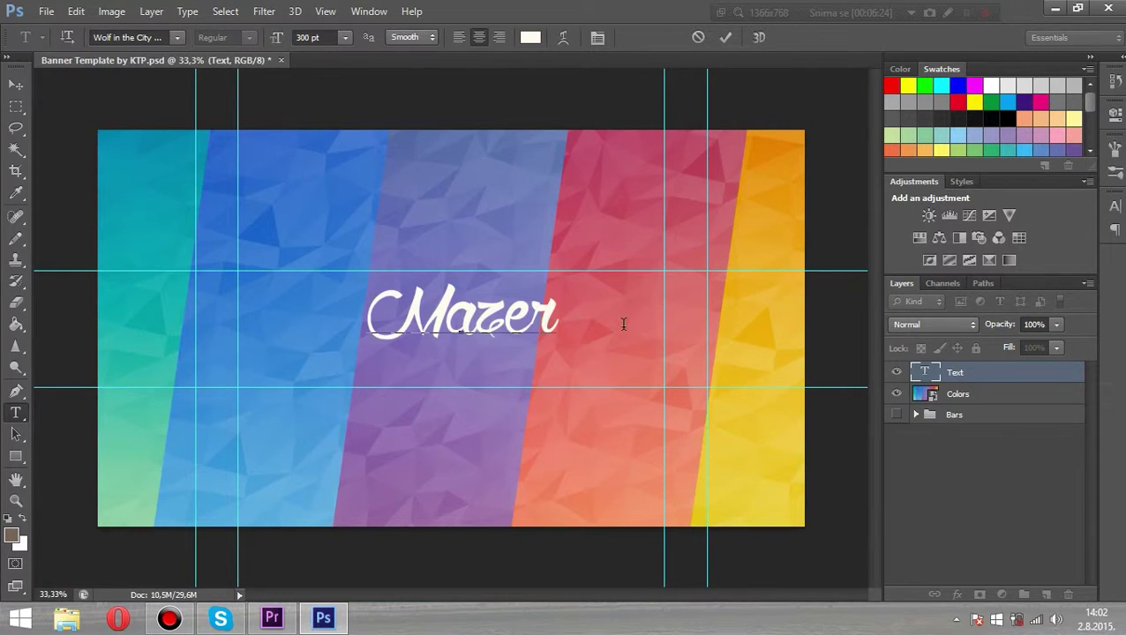
click(725, 38)
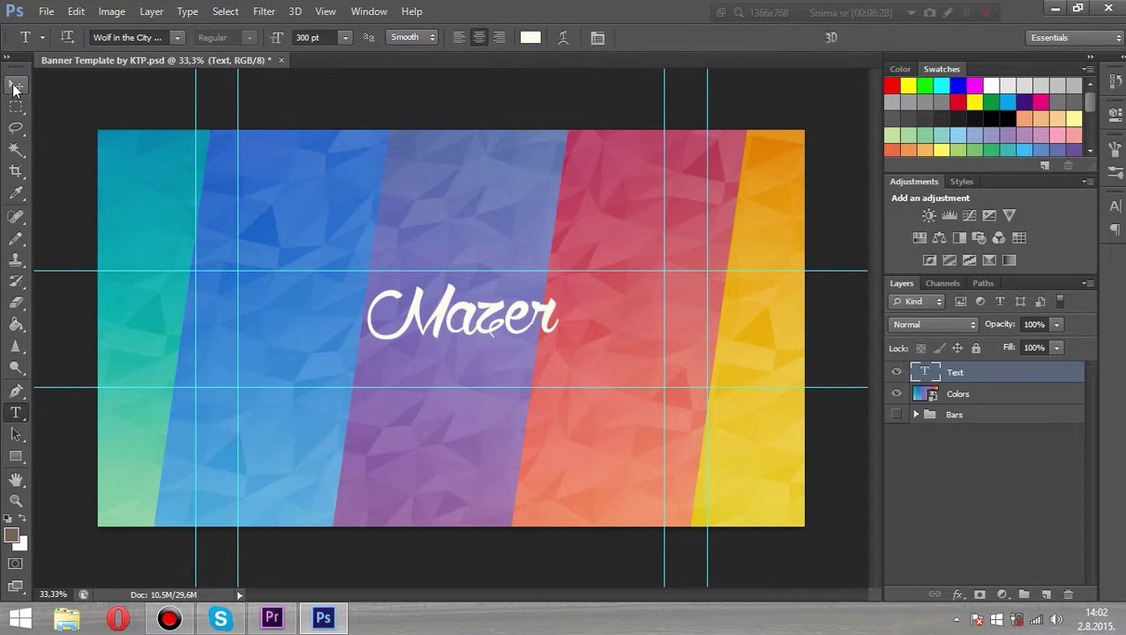
Centre the Mazer text on the banner between the two horizontal guides, using the whole canvas as alignment reference, and clear the selection
click(14, 86)
drag(468, 321, 456, 337)
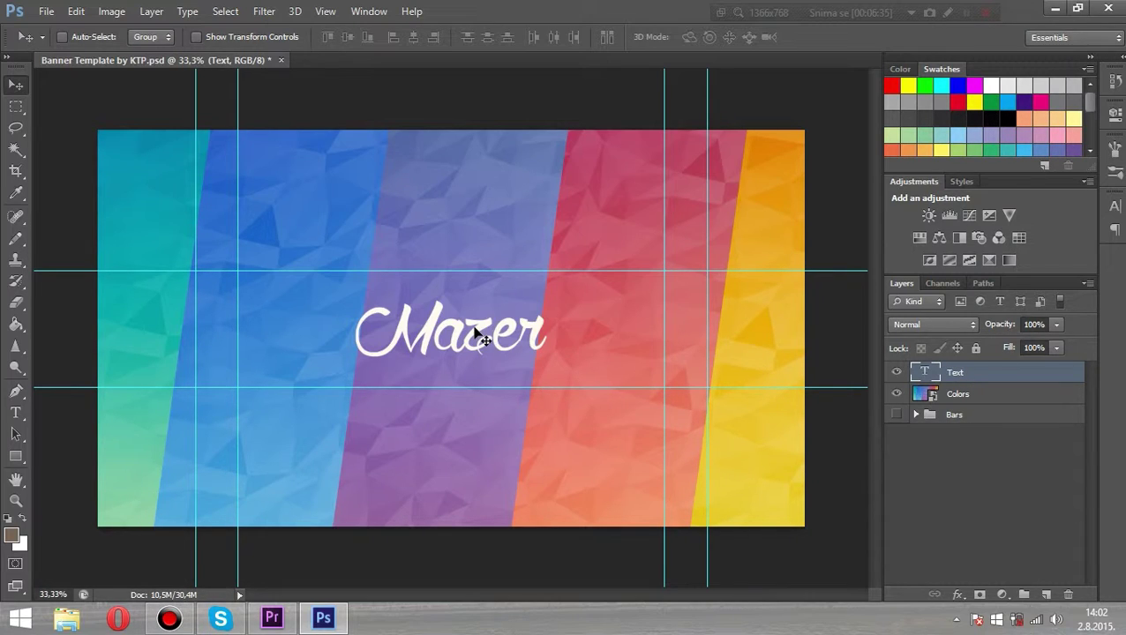
key(ctrl+a)
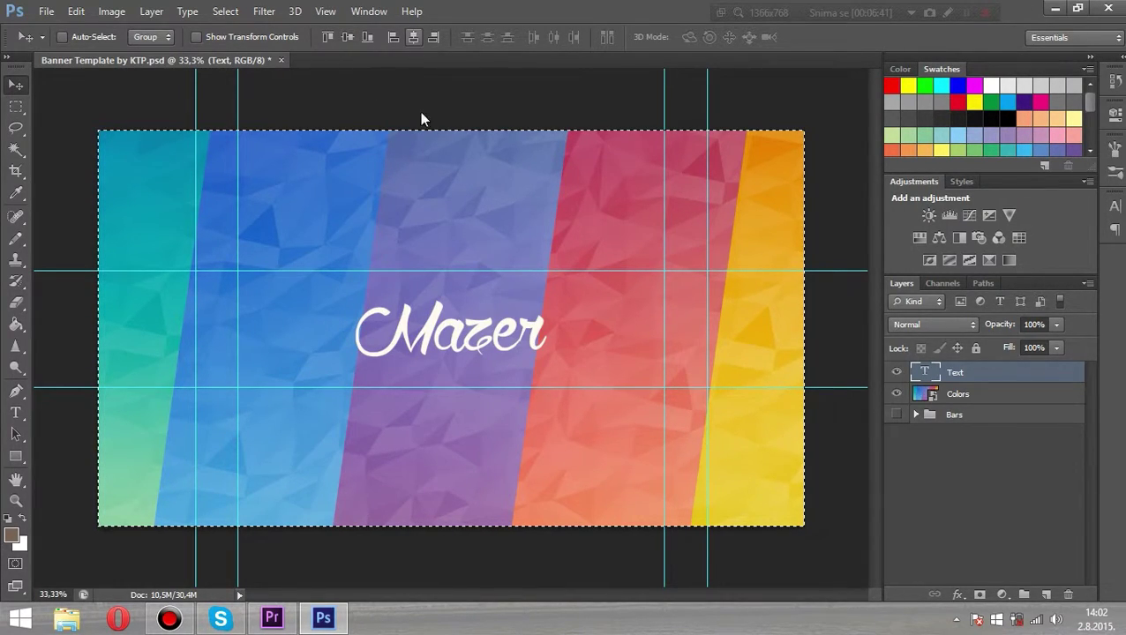
key(ctrl+d)
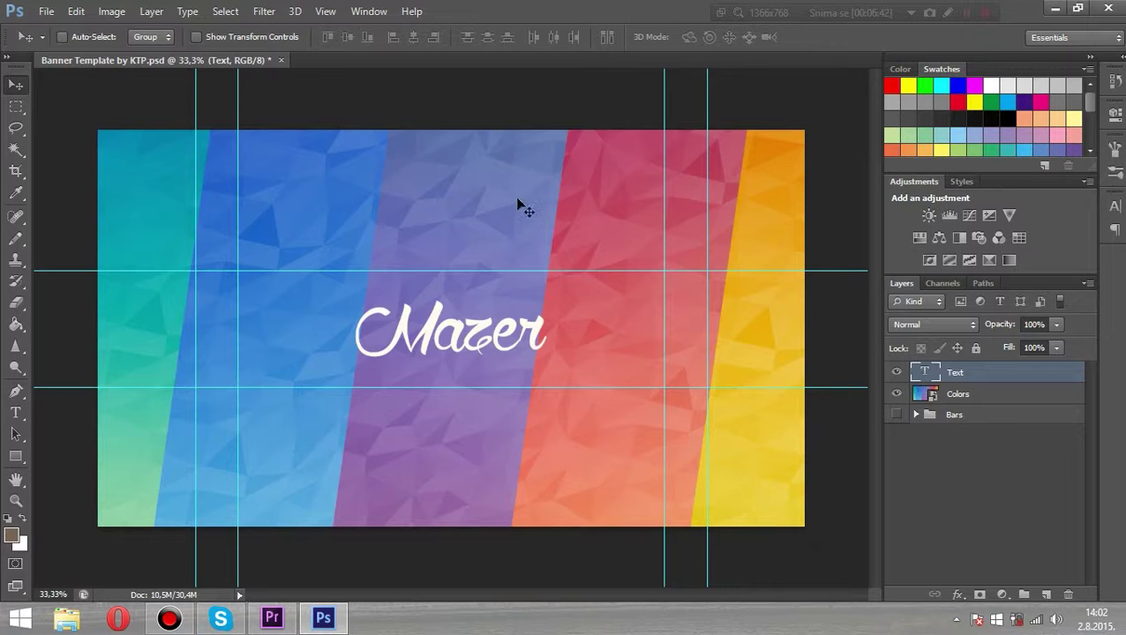
Apply a Drop Shadow with a spread of 5% to the Text layer
right_click(980, 375)
click(720, 95)
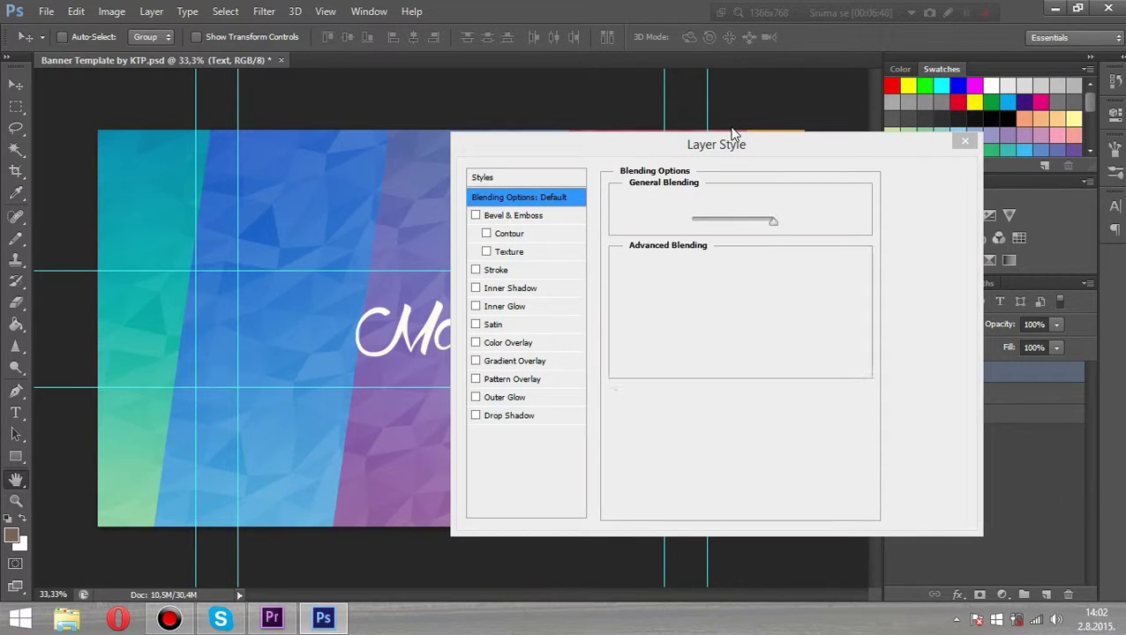
click(523, 414)
double_click(788, 289)
text(5)
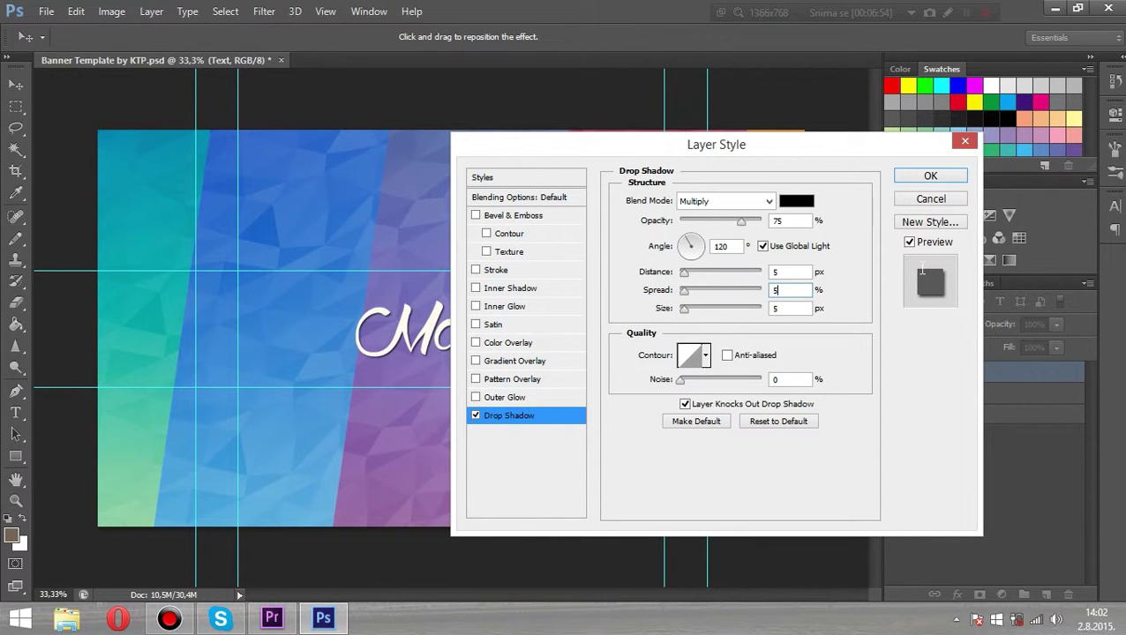
click(932, 175)
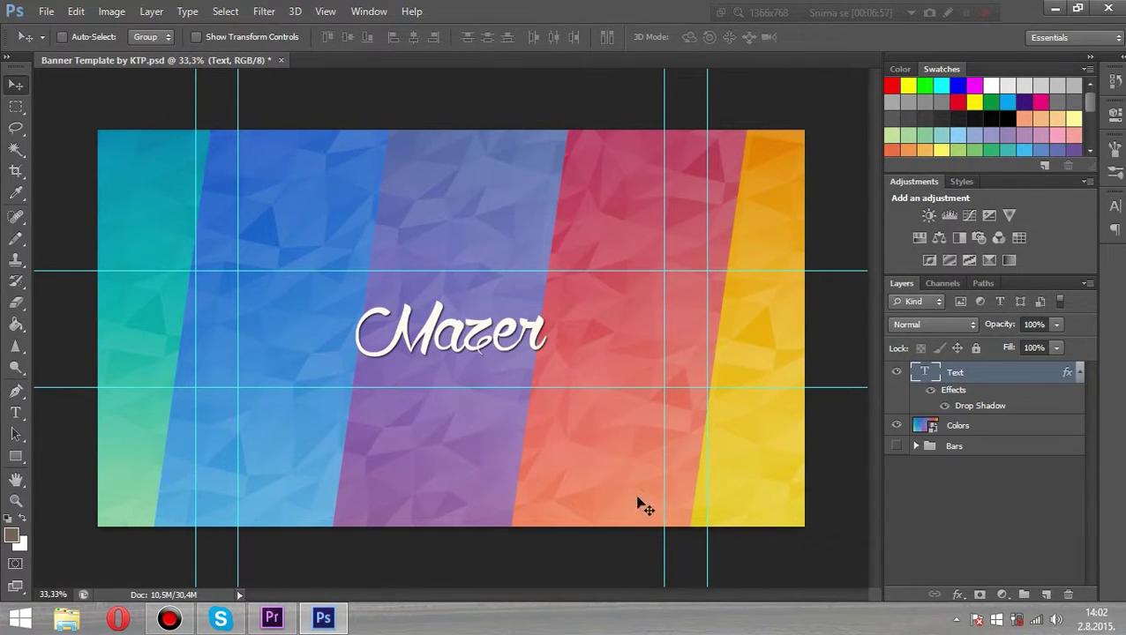